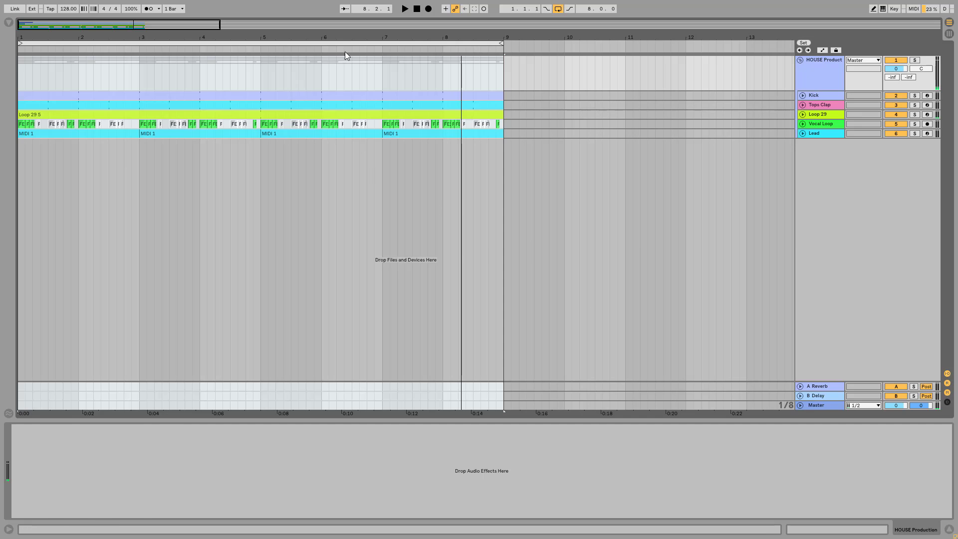
Play back the eight-bar loop in the arrangement and stop it.
{"action": "left_click", "coordinate": [348, 43]}
{"action": "key", "text": "space"}
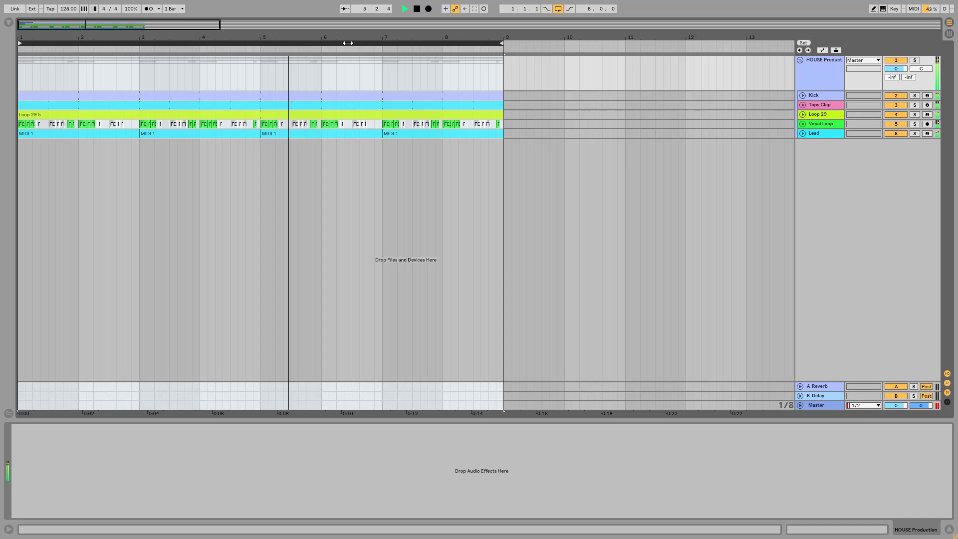
{"action": "left_click", "coordinate": [417, 8]}
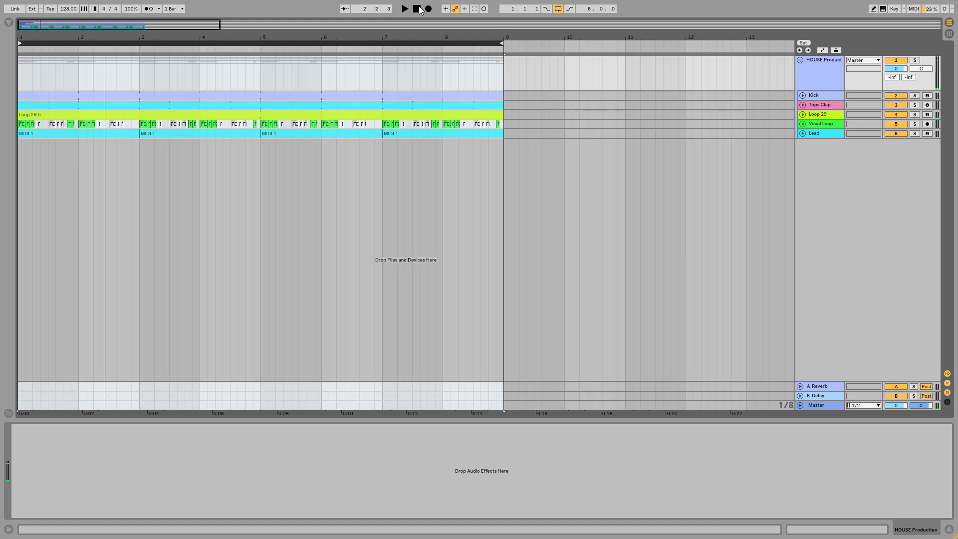
Unfold the Tops Clap track, solo it, select the eight-bar loop and start playback.
{"action": "left_click", "coordinate": [803, 105]}
{"action": "left_click", "coordinate": [824, 106]}
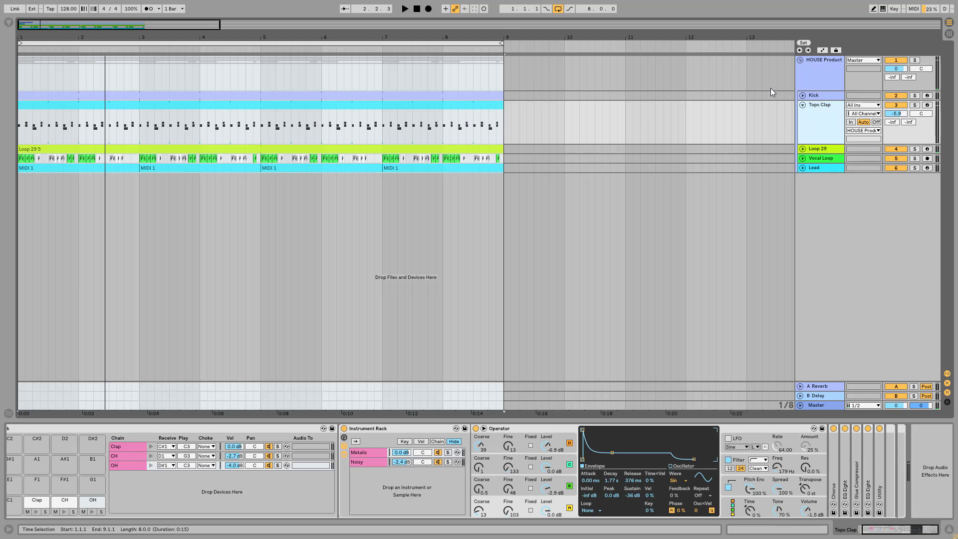
{"action": "left_click_drag", "start_coordinate": [25, 37], "coordinate": [25, 48]}
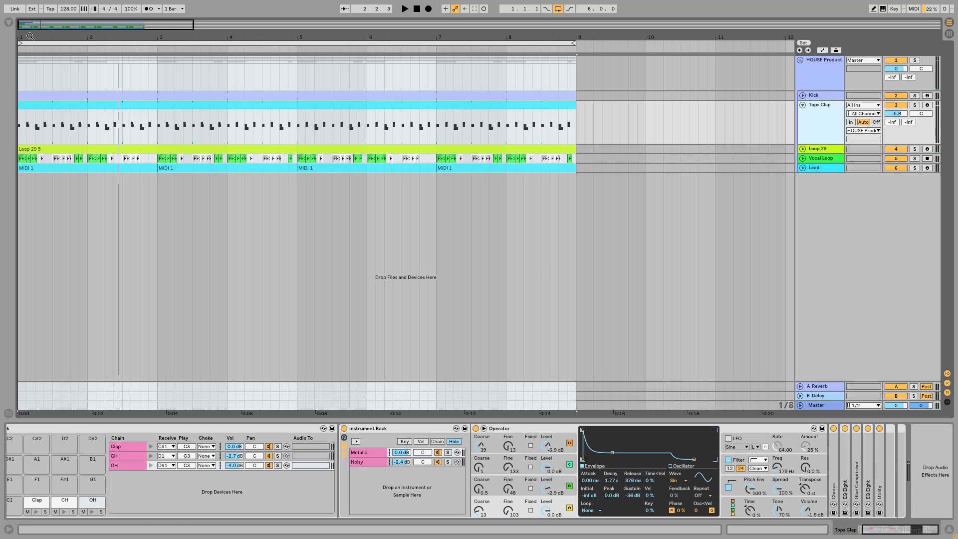
{"action": "left_click_drag", "start_coordinate": [30, 37], "coordinate": [30, 43]}
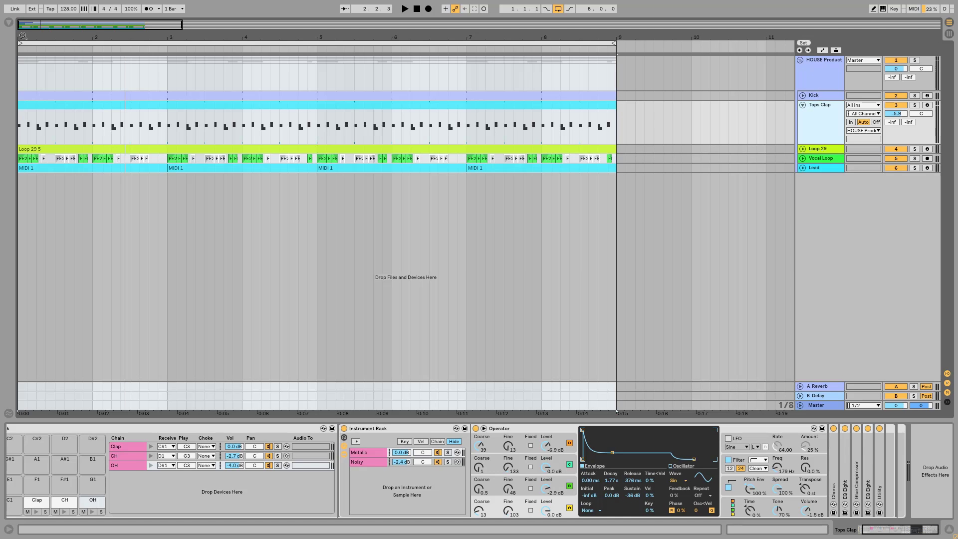
{"action": "left_click", "coordinate": [915, 106]}
{"action": "left_click", "coordinate": [340, 44]}
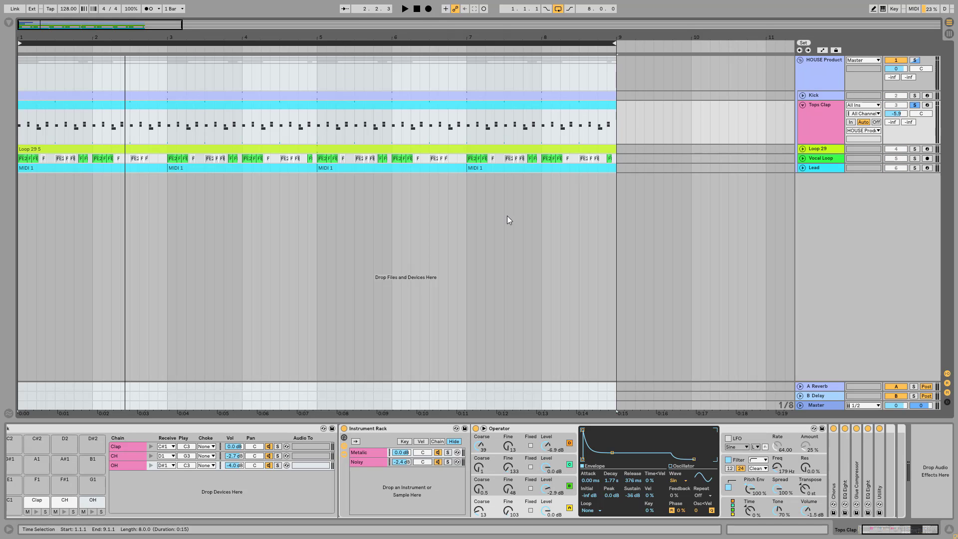
{"action": "left_click", "coordinate": [405, 8]}
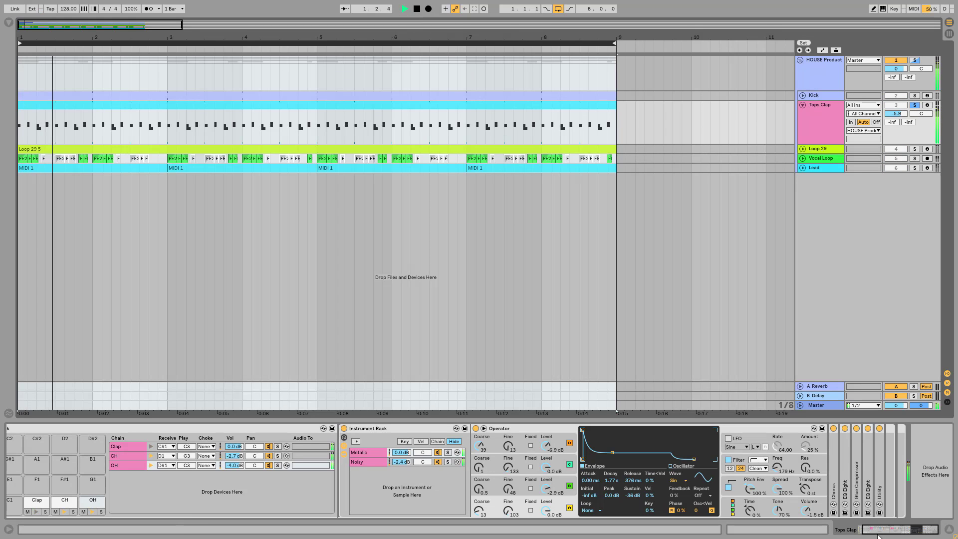
Examine the Clap, CH and OH chains of the Drum Rack and their nested Instrument Rack layers during playback.
{"action": "left_click", "coordinate": [874, 531]}
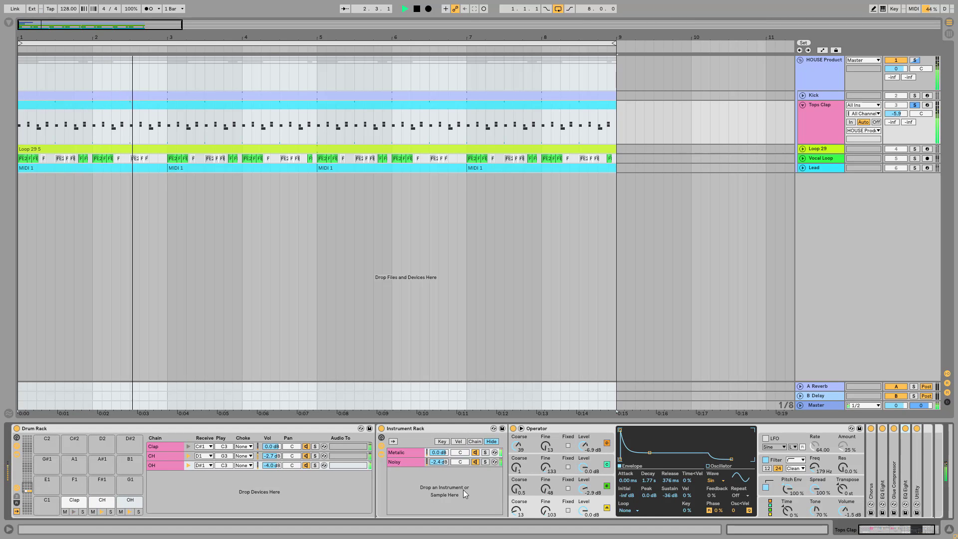
{"action": "left_click", "coordinate": [175, 446]}
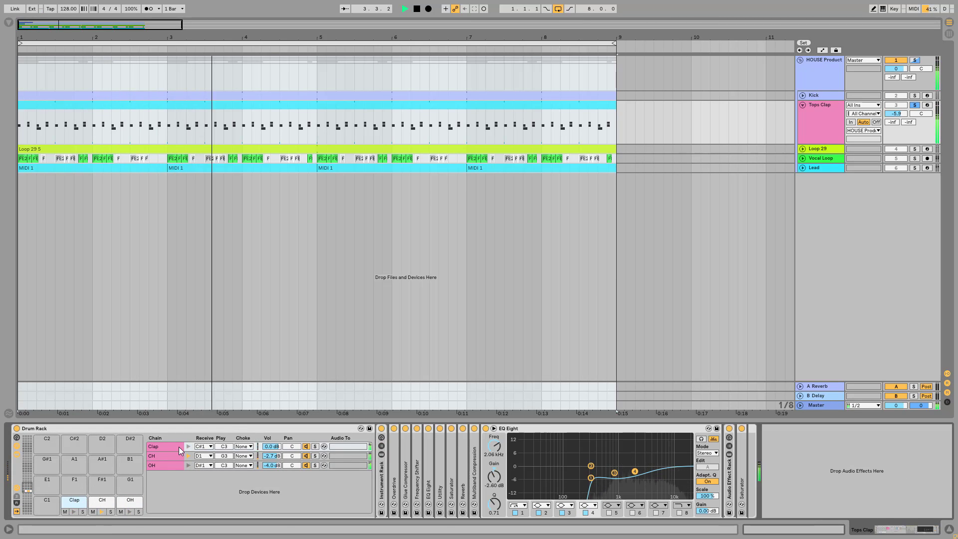
{"action": "double_click", "coordinate": [381, 494]}
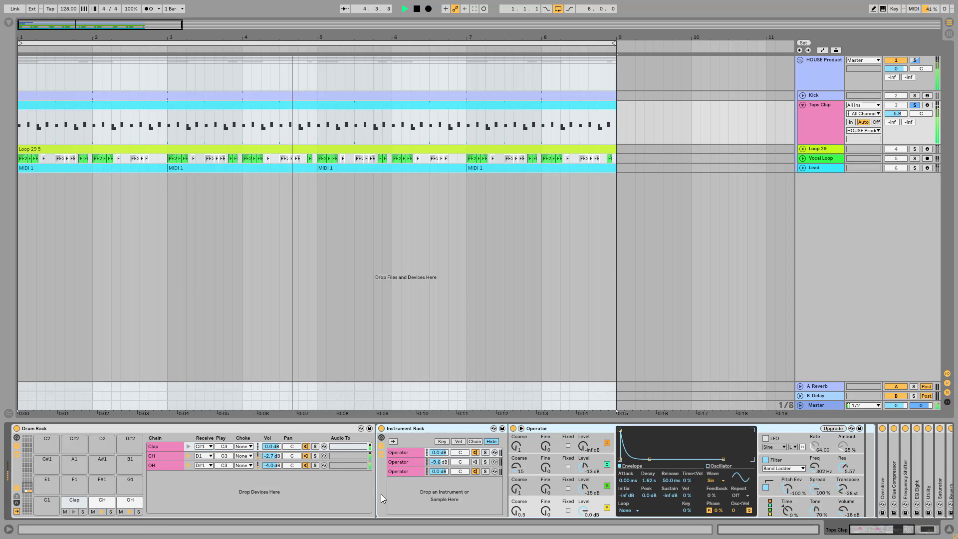
{"action": "left_click", "coordinate": [406, 471]}
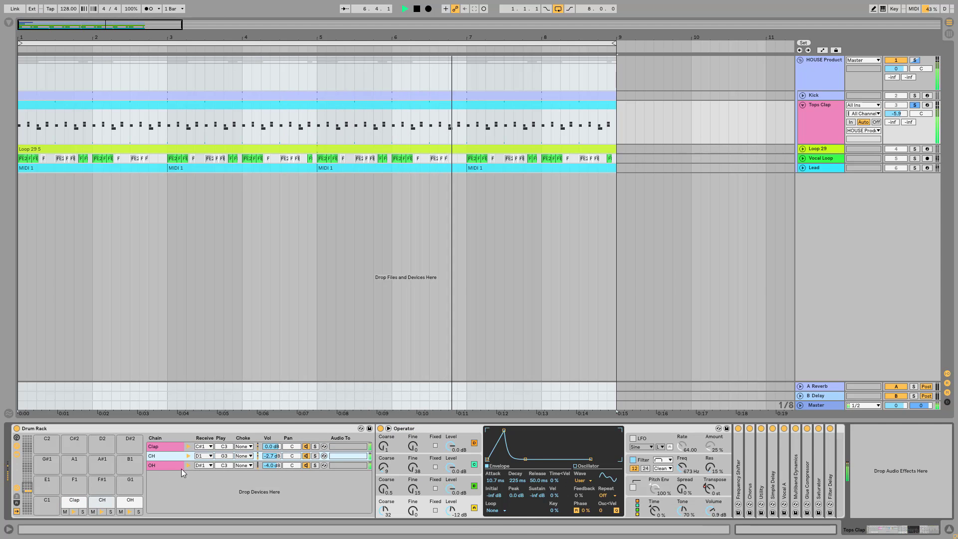
{"action": "left_click", "coordinate": [163, 467]}
{"action": "left_click", "coordinate": [402, 462]}
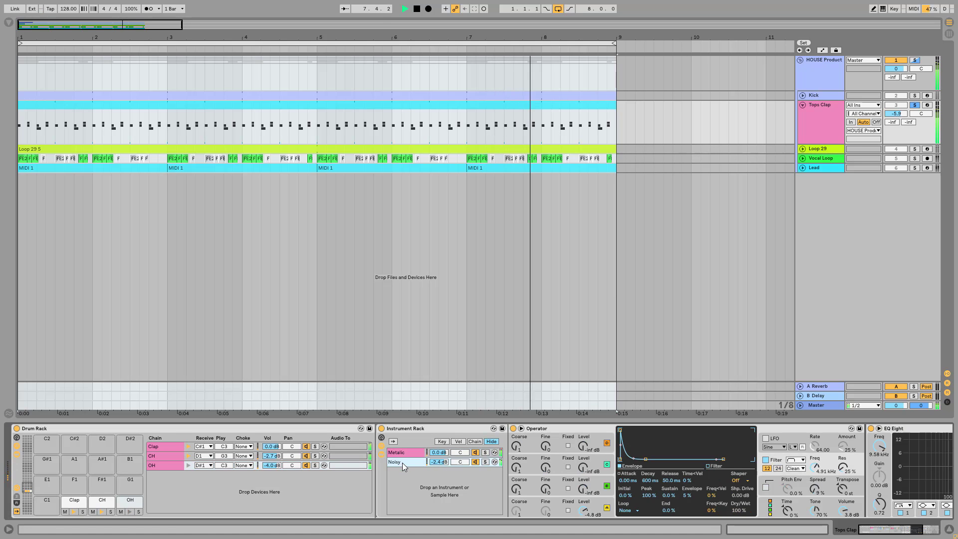
{"action": "left_click", "coordinate": [404, 452]}
{"action": "left_click", "coordinate": [173, 447]}
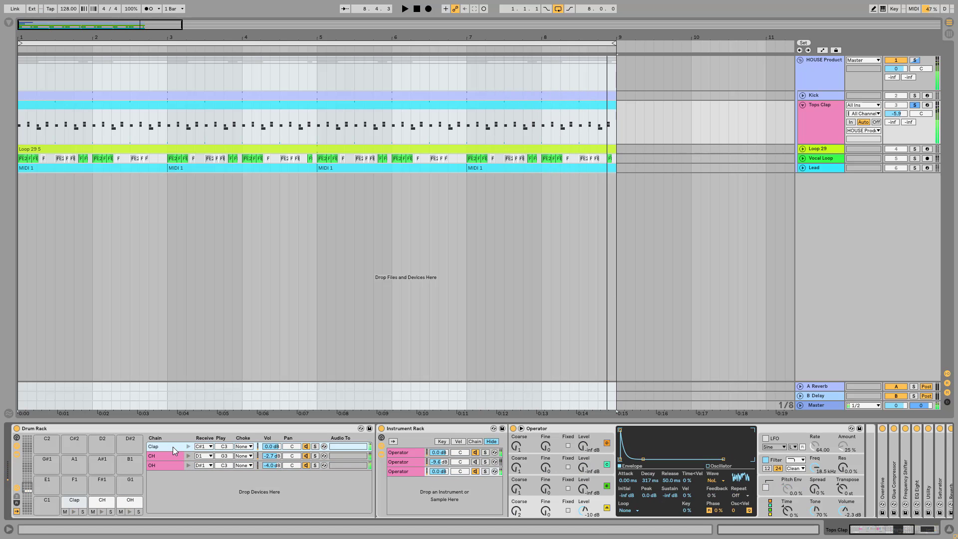
Solo the OH pad in the Drum Rack and briefly play the loop to hear it alone.
{"action": "left_click", "coordinate": [136, 503]}
{"action": "left_click", "coordinate": [141, 511]}
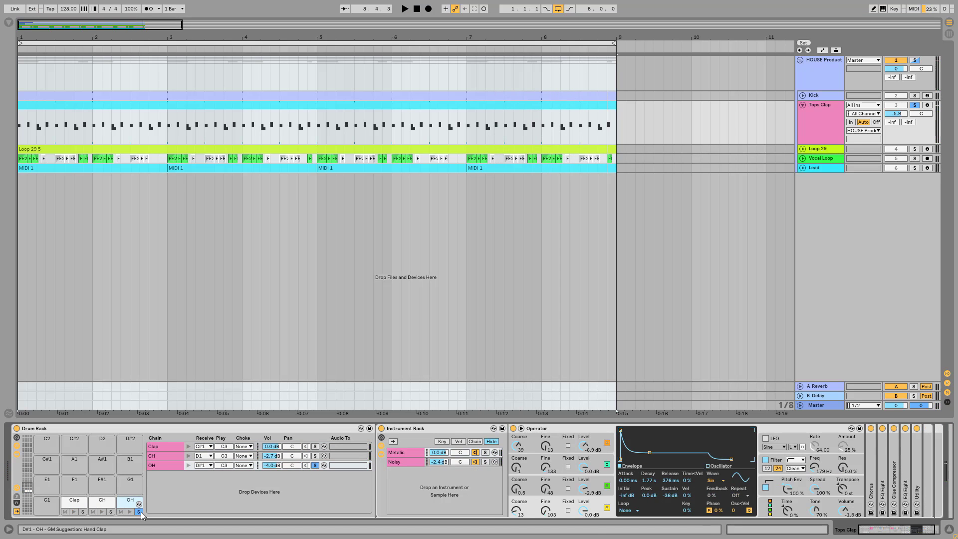
{"action": "key", "text": "space"}
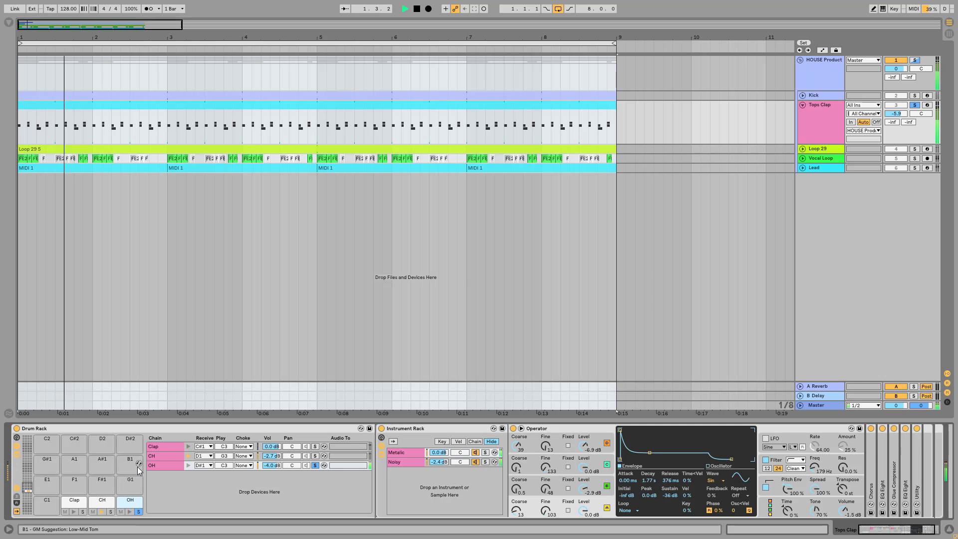
{"action": "key", "text": "space"}
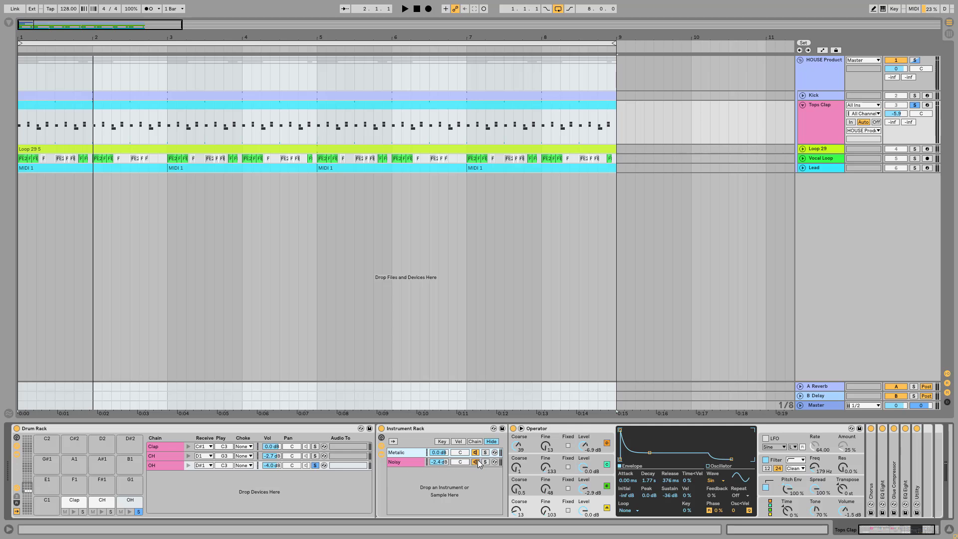
Inspect the OH's Noisy layer, checking Operator's oscillator A waveform options, its filter and the devices after it.
{"action": "left_click", "coordinate": [405, 453]}
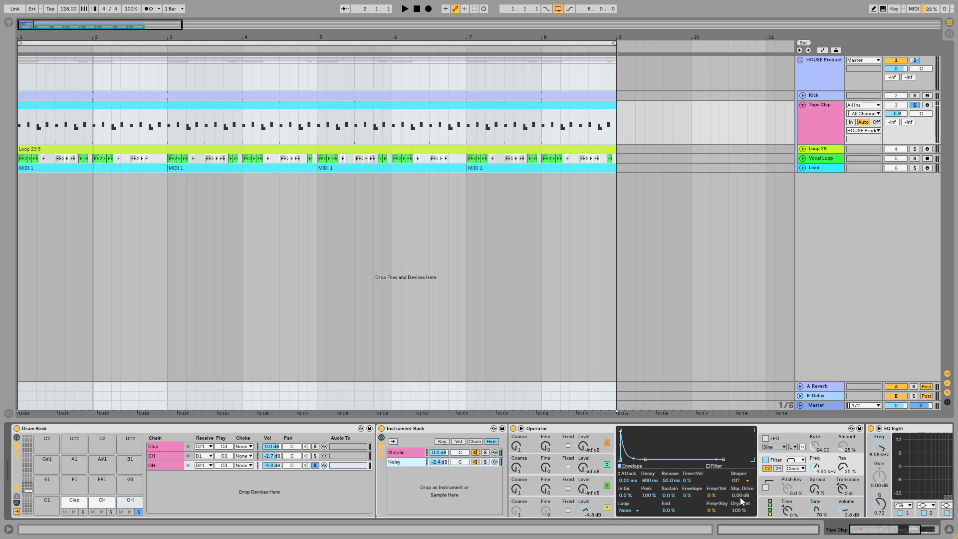
{"action": "left_click", "coordinate": [599, 510]}
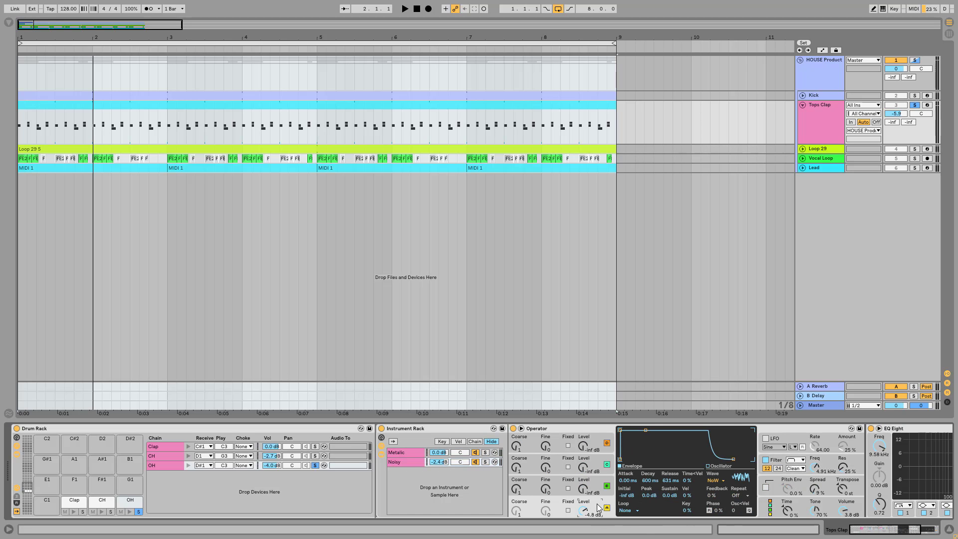
{"action": "left_click", "coordinate": [723, 480]}
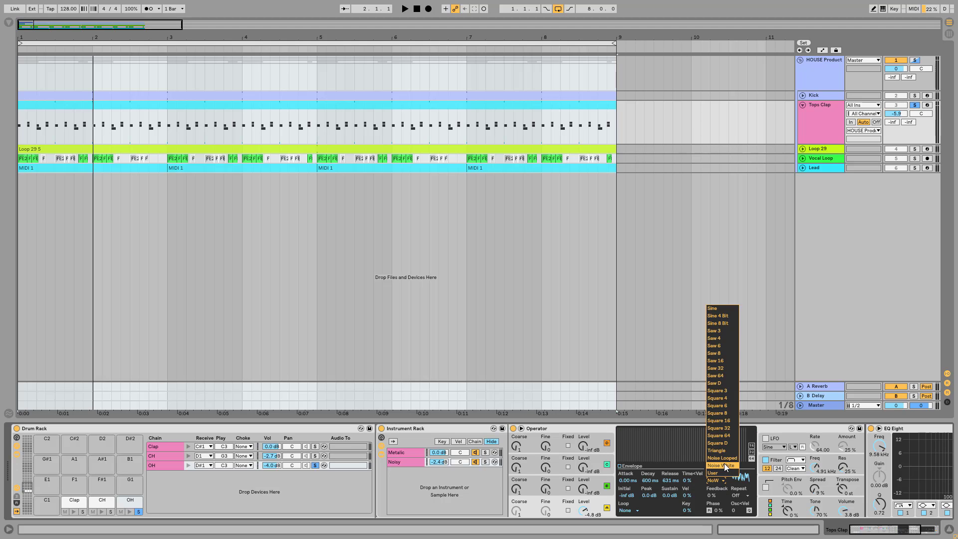
{"action": "left_click", "coordinate": [795, 478]}
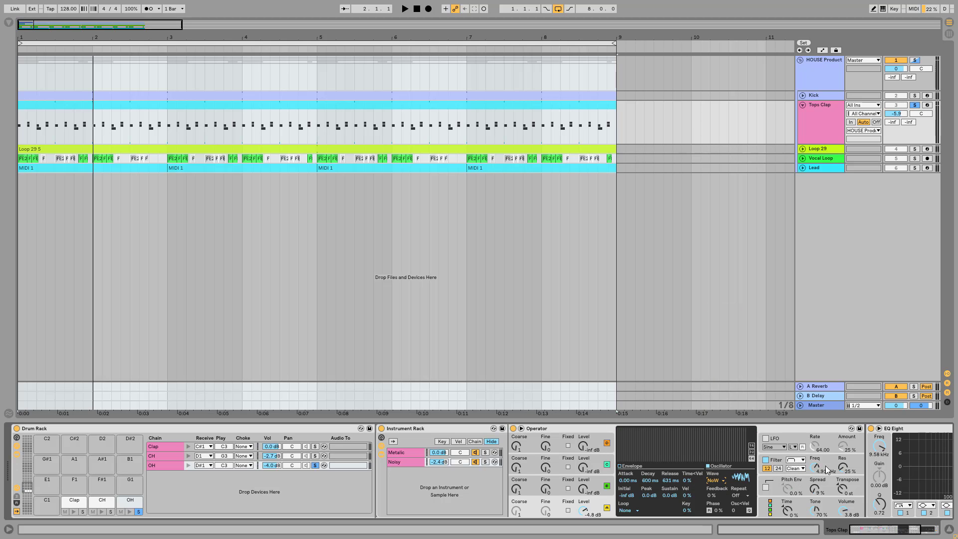
{"action": "scroll", "coordinate": [865, 522], "scroll_direction": "right", "scroll_amount": 5}
{"action": "scroll", "coordinate": [824, 519], "scroll_direction": "left", "scroll_amount": 5}
Show the OH's Metalic layer and audition the soloed hat, viewing its Instrument Rack and Operator.
{"action": "left_click", "coordinate": [406, 453]}
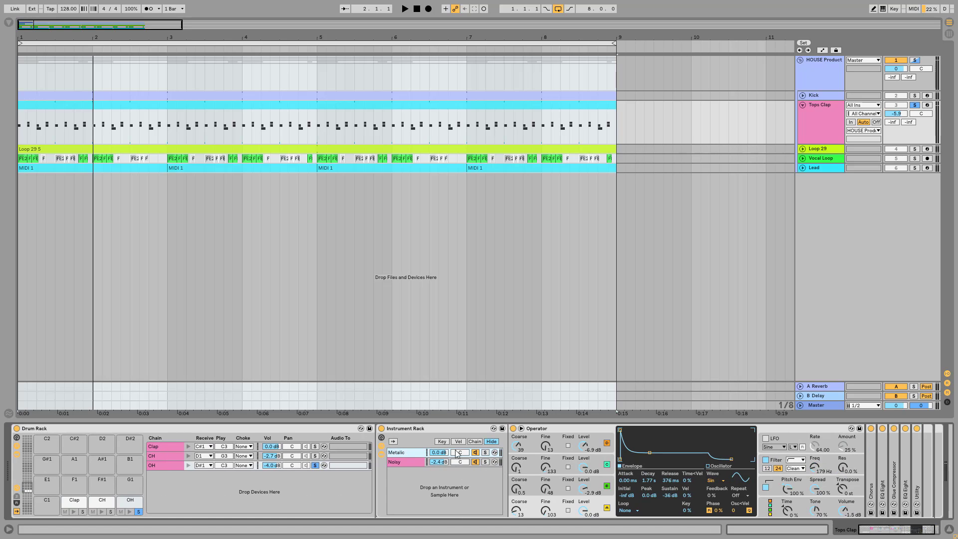
{"action": "key", "text": "space"}
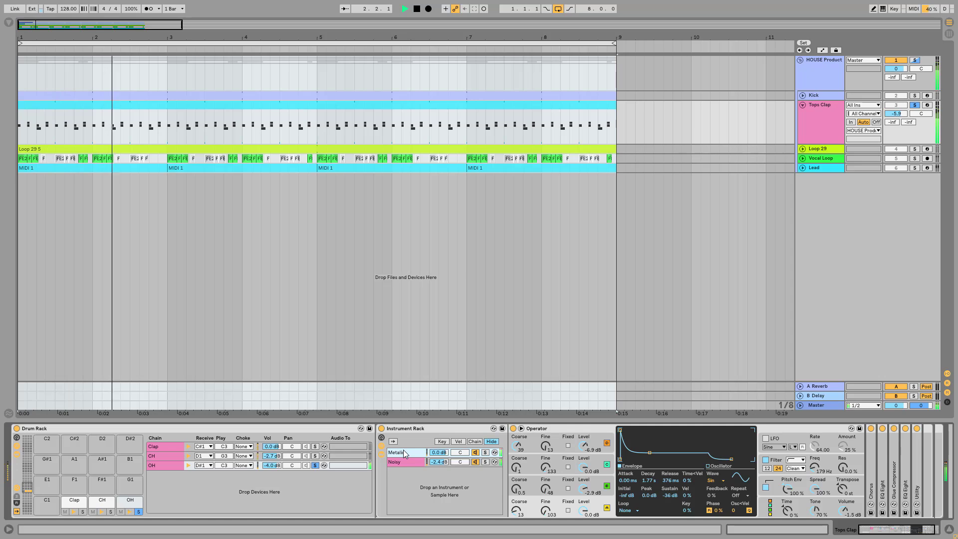
{"action": "key", "text": "space"}
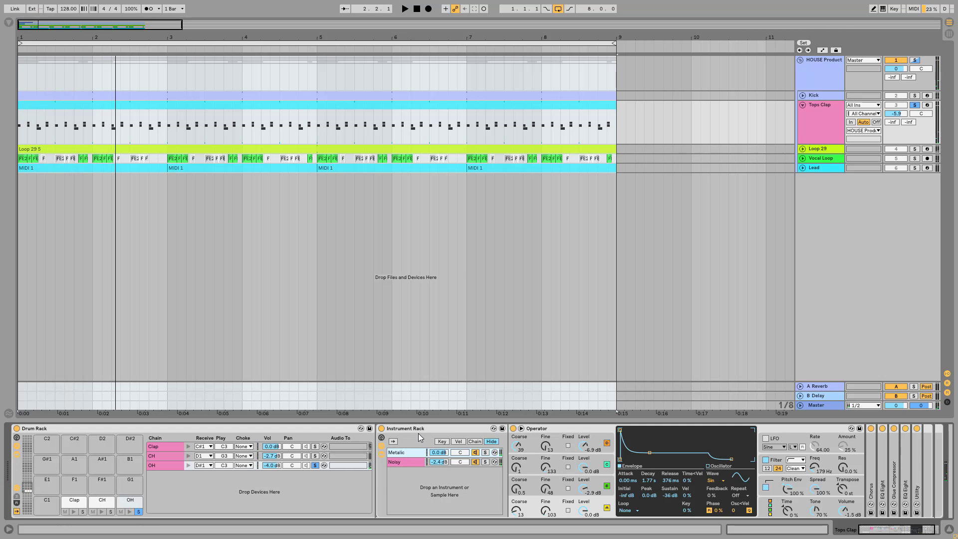
{"action": "left_click", "coordinate": [420, 431]}
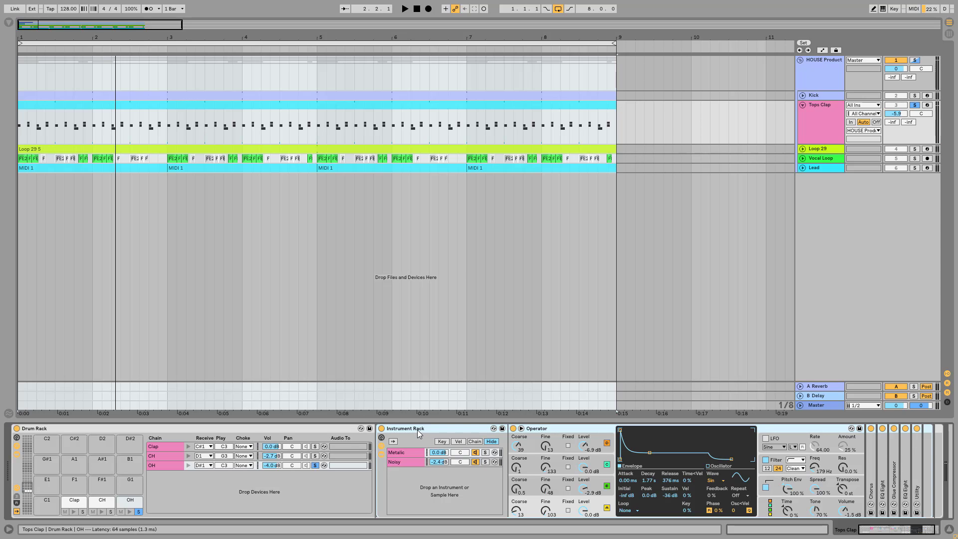
{"action": "left_click", "coordinate": [418, 430]}
{"action": "scroll", "coordinate": [504, 431], "scroll_direction": "right", "scroll_amount": 2}
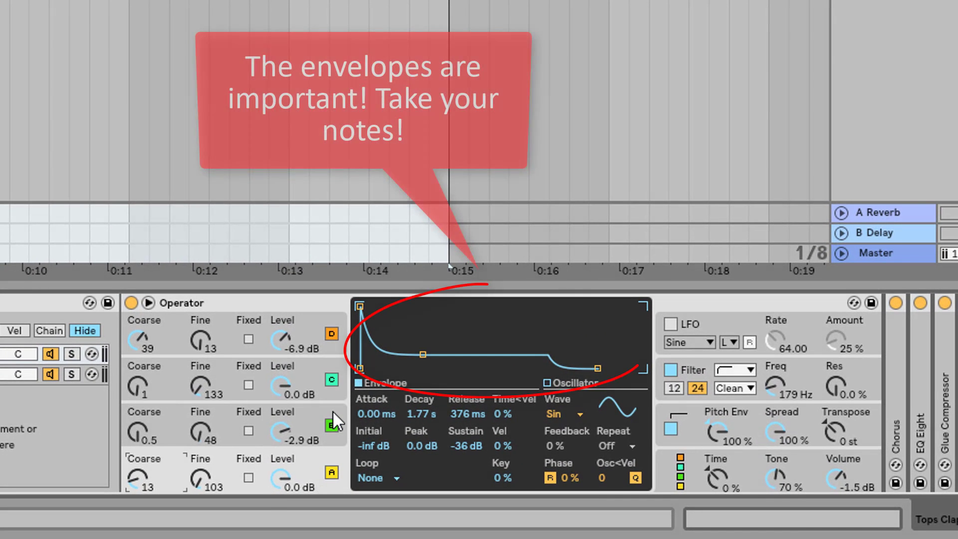
Examine the envelopes and fine tuning of oscillators A, B, C and D in the Metalic layer's Operator.
{"action": "left_click", "coordinate": [333, 412]}
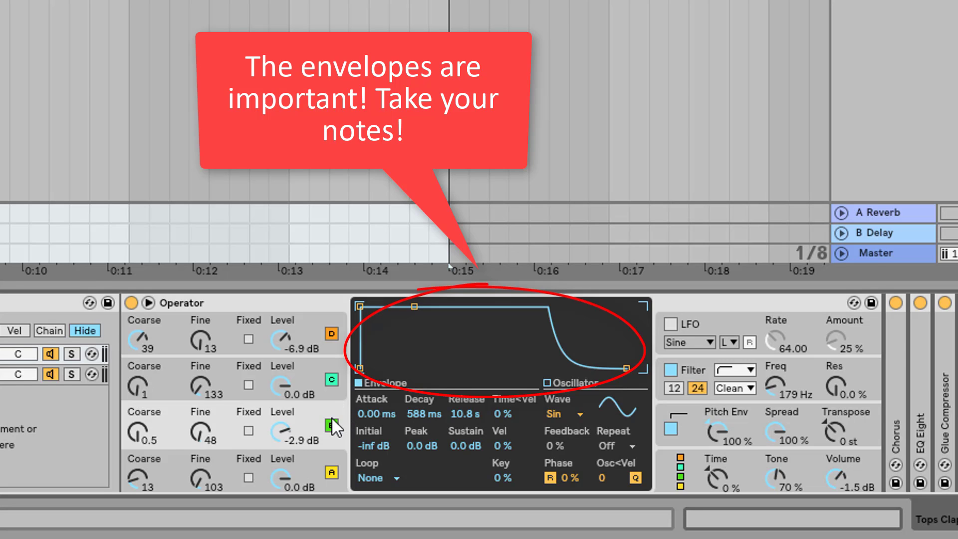
{"action": "left_click", "coordinate": [204, 480]}
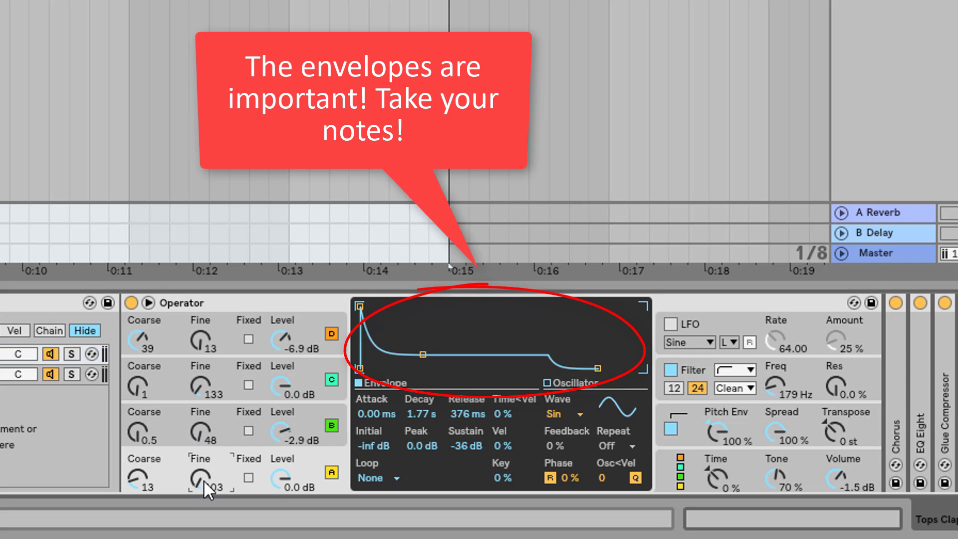
{"action": "left_click", "coordinate": [219, 424]}
{"action": "left_click", "coordinate": [199, 391]}
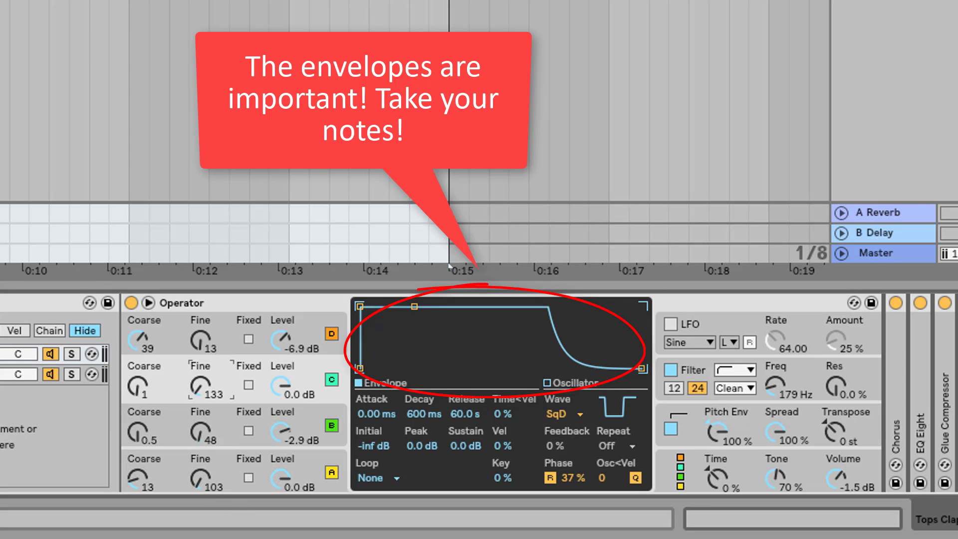
{"action": "left_click", "coordinate": [202, 348]}
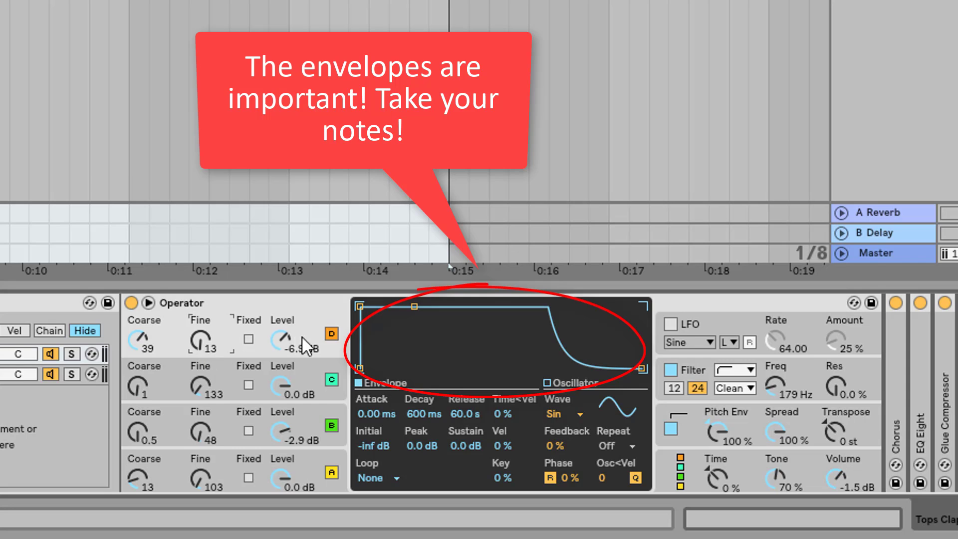
Review the level settings of the Metalic Operator's four oscillators along with their waveforms.
{"action": "left_click", "coordinate": [310, 428]}
{"action": "left_click", "coordinate": [313, 466]}
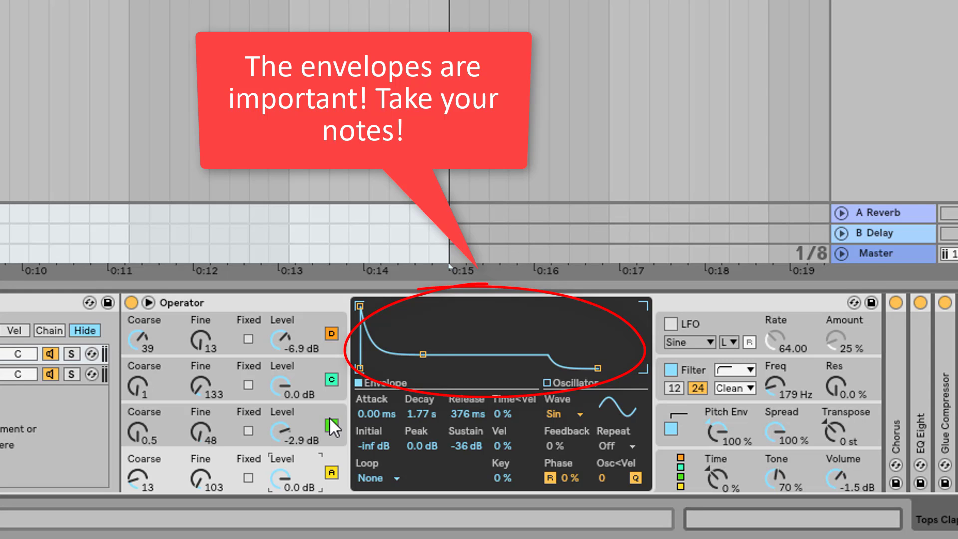
{"action": "left_click", "coordinate": [302, 406]}
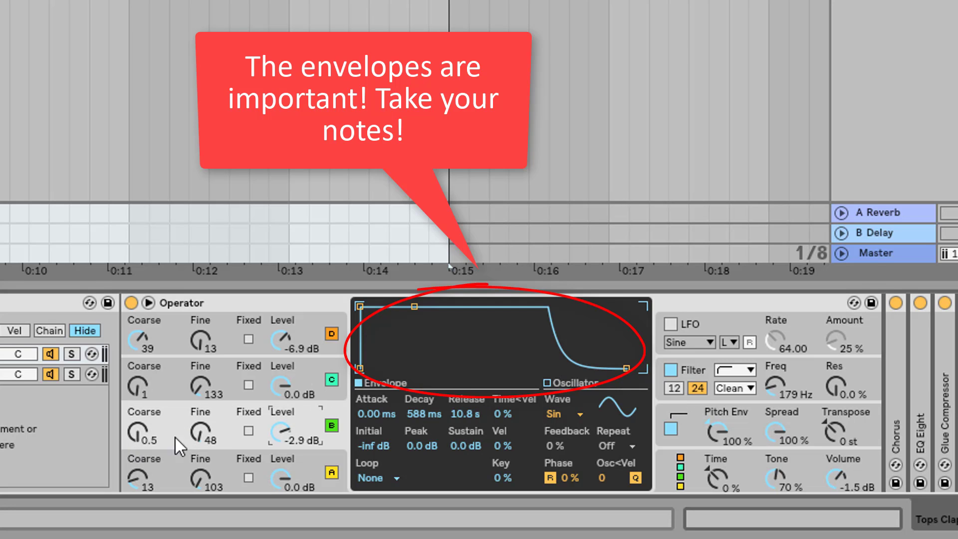
{"action": "left_click", "coordinate": [310, 362]}
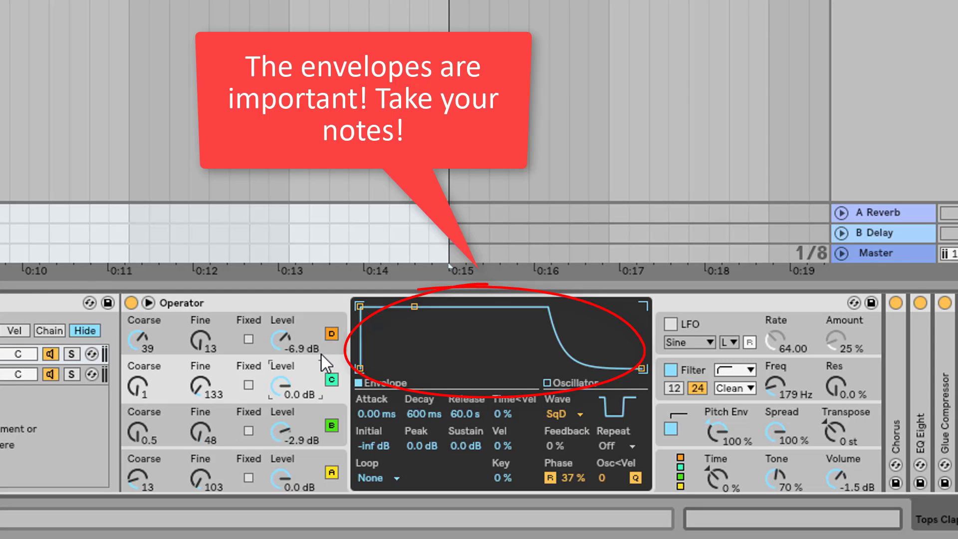
{"action": "left_click", "coordinate": [310, 317]}
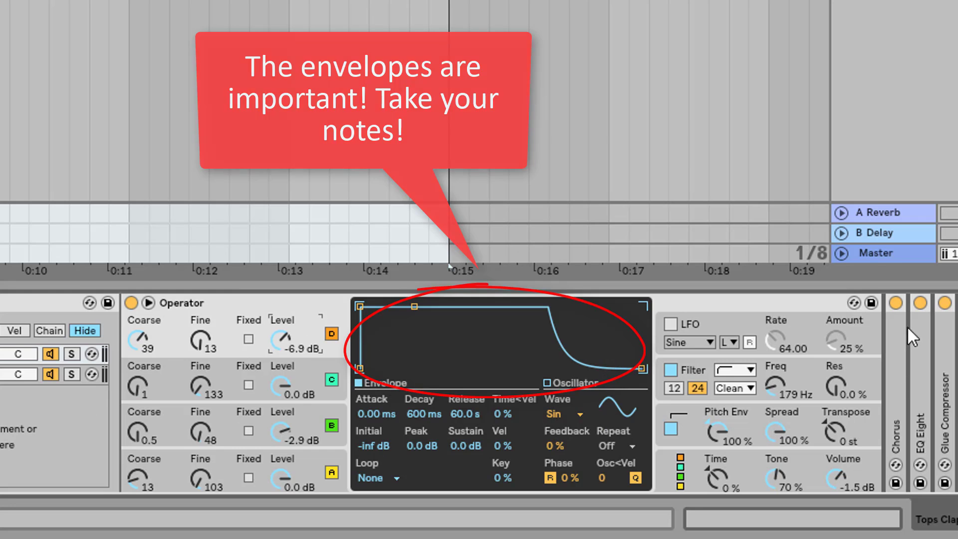
Deactivate the Chorus, EQ Eight and Glue Compressor following the Metalic Operator, and display Operator's pitch envelope.
{"action": "left_click", "coordinate": [897, 304]}
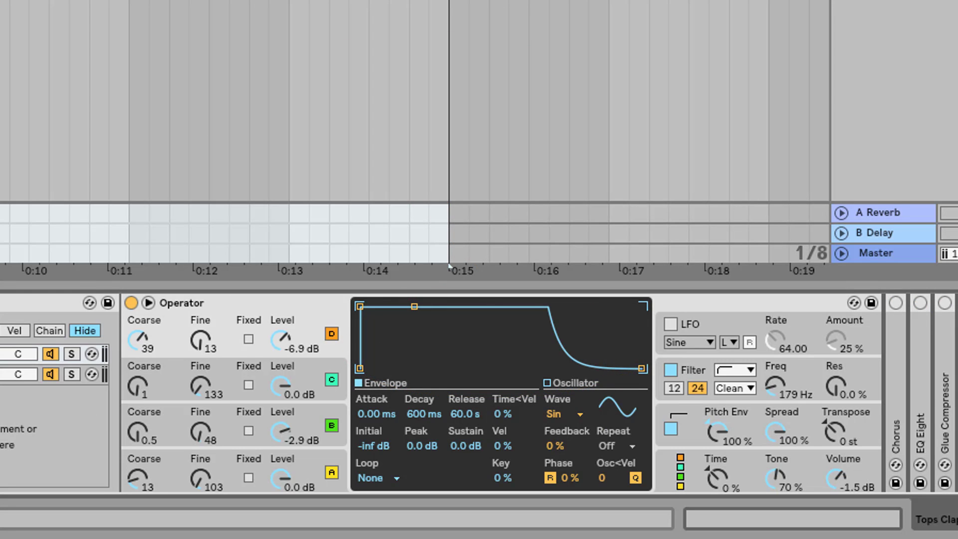
{"action": "left_click", "coordinate": [748, 421]}
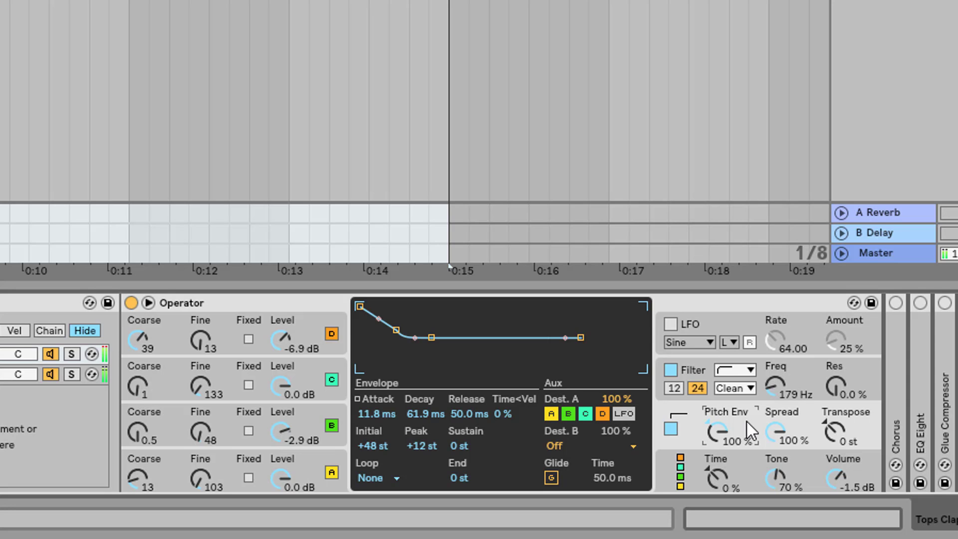
Display the filter envelope of the Metalic Operator and compare the sound with its filter off and on.
{"action": "left_click", "coordinate": [51, 374]}
{"action": "left_click", "coordinate": [780, 368]}
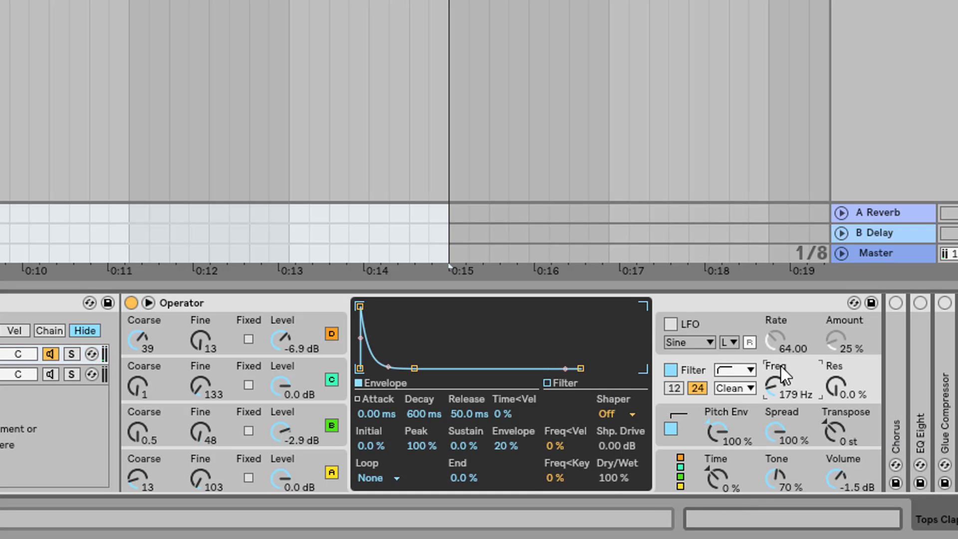
{"action": "left_click", "coordinate": [670, 370]}
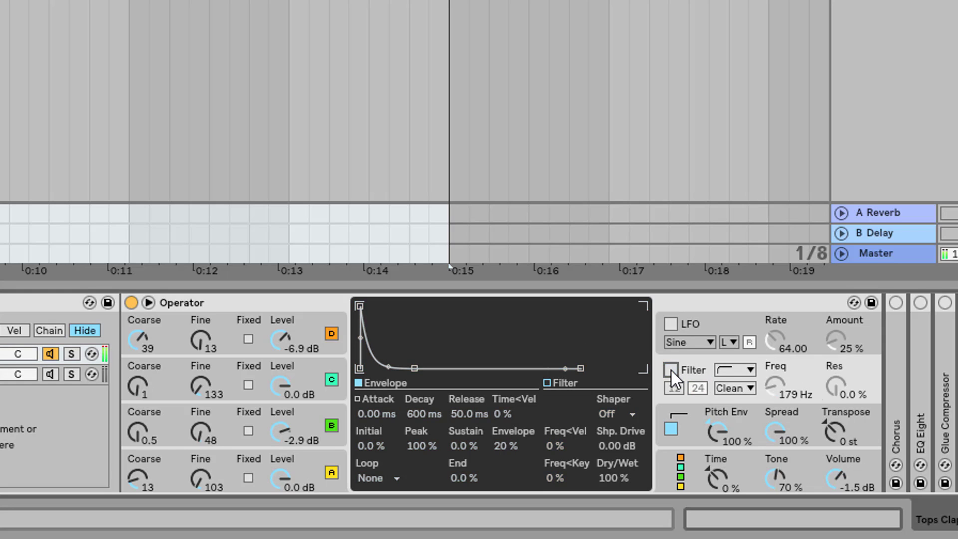
{"action": "left_click", "coordinate": [672, 370]}
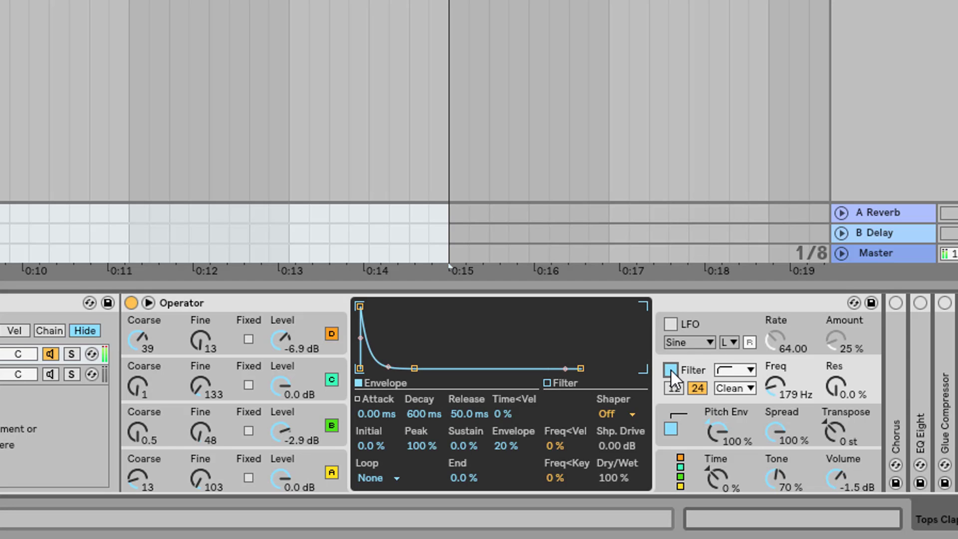
{"action": "left_click", "coordinate": [671, 371]}
{"action": "left_click", "coordinate": [672, 370]}
Set the filter frequency of the Metalic Operator to 170 Hz.
{"action": "mouse_move", "coordinate": [793, 394]}
{"action": "left_mouse_down"}
{"action": "mouse_move", "coordinate": [792, 367]}
{"action": "mouse_move", "coordinate": [793, 395]}
{"action": "left_mouse_up"}
{"action": "left_click", "coordinate": [676, 365]}
{"action": "mouse_move", "coordinate": [778, 388]}
{"action": "left_mouse_down"}
{"action": "mouse_move", "coordinate": [778, 335]}
{"action": "mouse_move", "coordinate": [777, 373]}
{"action": "left_mouse_up"}
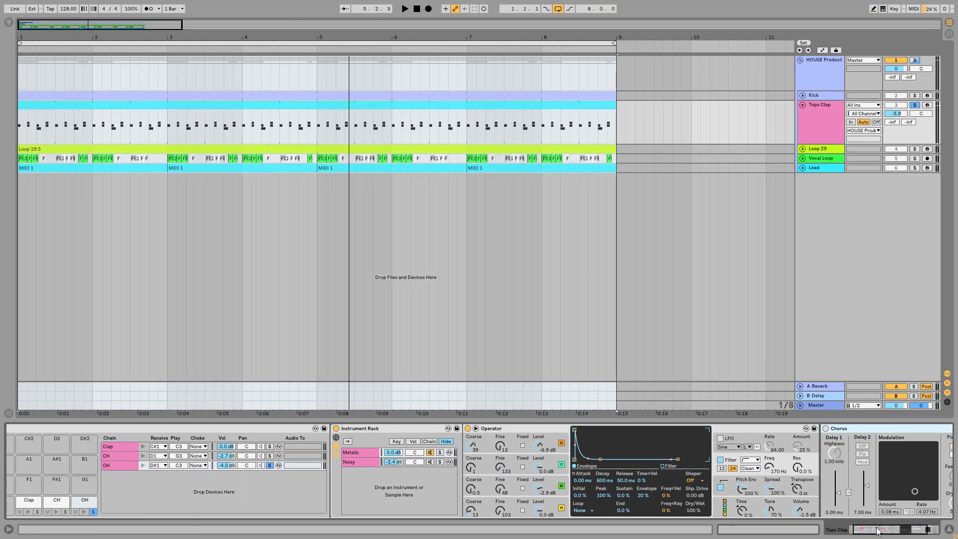
Reactivate the Chorus in the Metalic layer and audition the hat with it bypassed and active.
{"action": "left_click", "coordinate": [879, 531]}
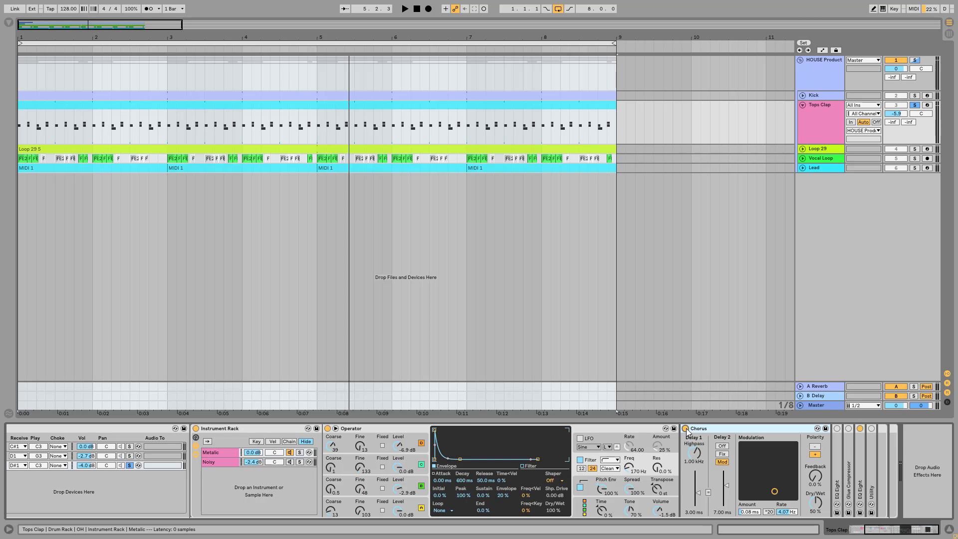
{"action": "key", "text": "space"}
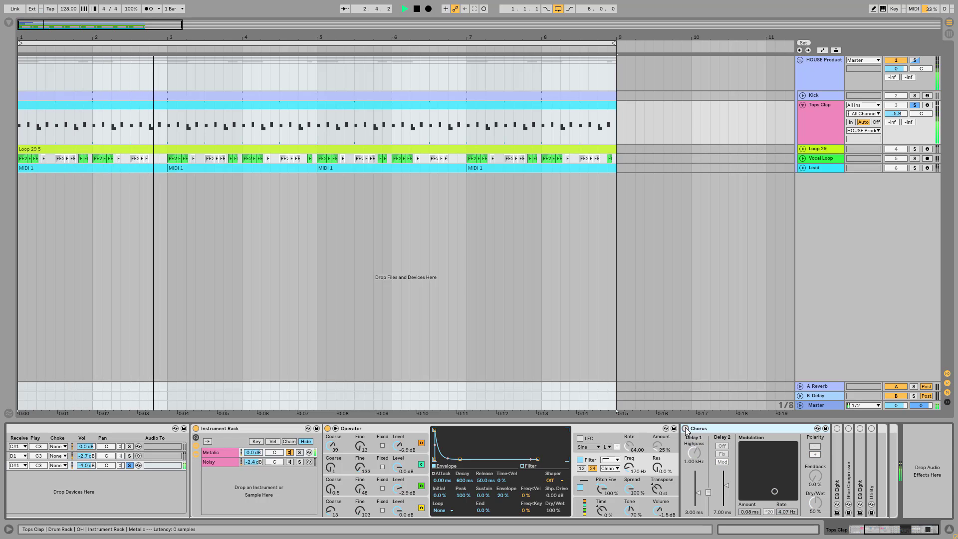
{"action": "key", "text": "space"}
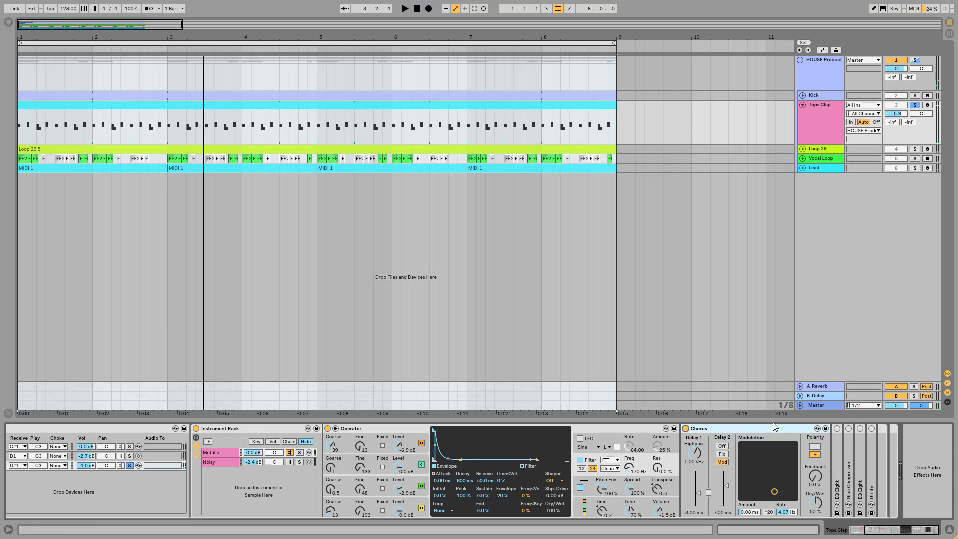
Unfold the EQ Eight following the Chorus and audition the hat with the EQ bypassed and active.
{"action": "double_click", "coordinate": [834, 445]}
{"action": "left_click_drag", "start_coordinate": [881, 530], "coordinate": [901, 529]}
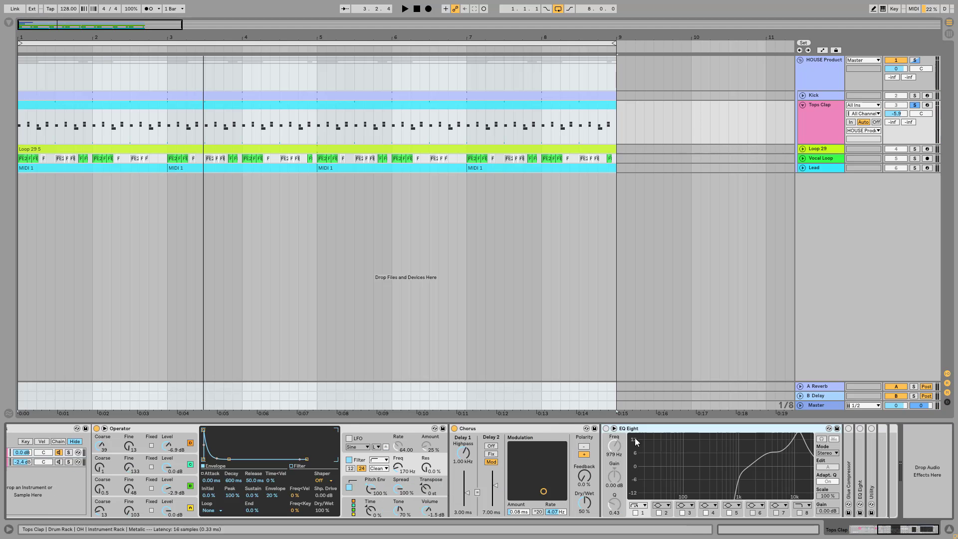
{"action": "left_click", "coordinate": [607, 429]}
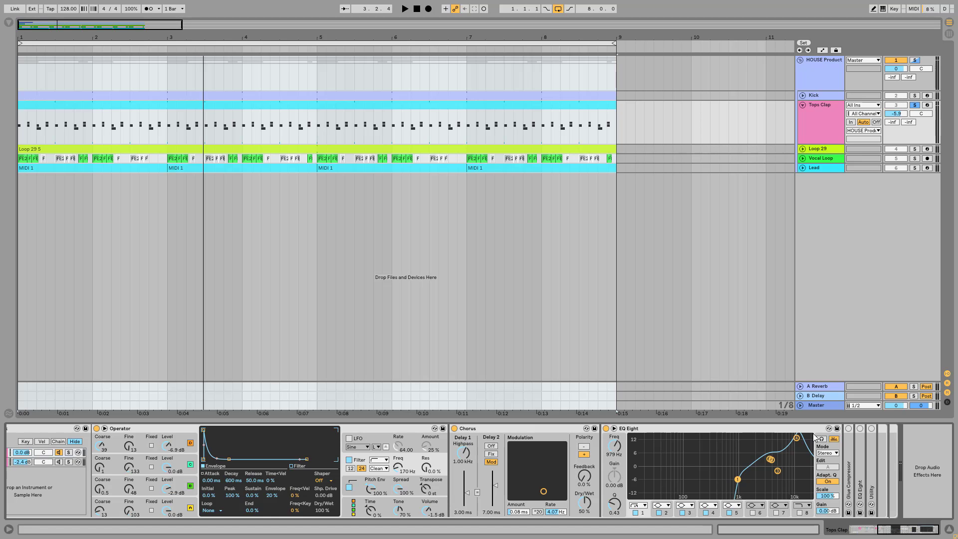
{"action": "key", "text": "space"}
{"action": "left_click", "coordinate": [606, 428]}
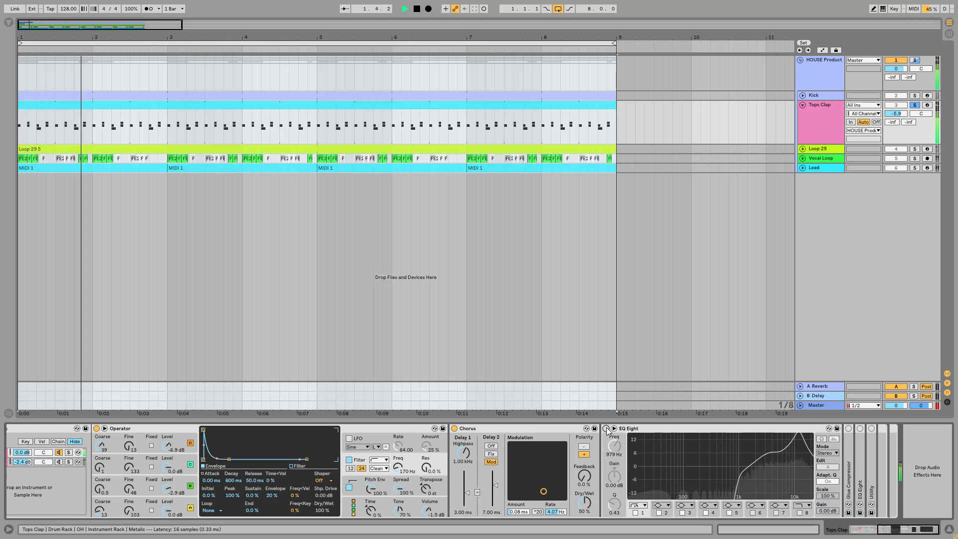
{"action": "left_click", "coordinate": [606, 429]}
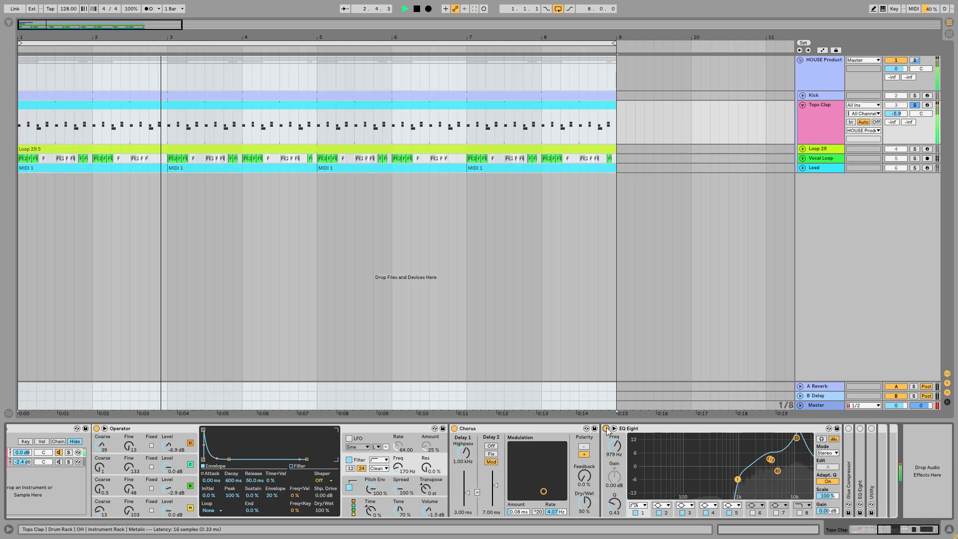
{"action": "left_click", "coordinate": [606, 428]}
{"action": "key", "text": "space"}
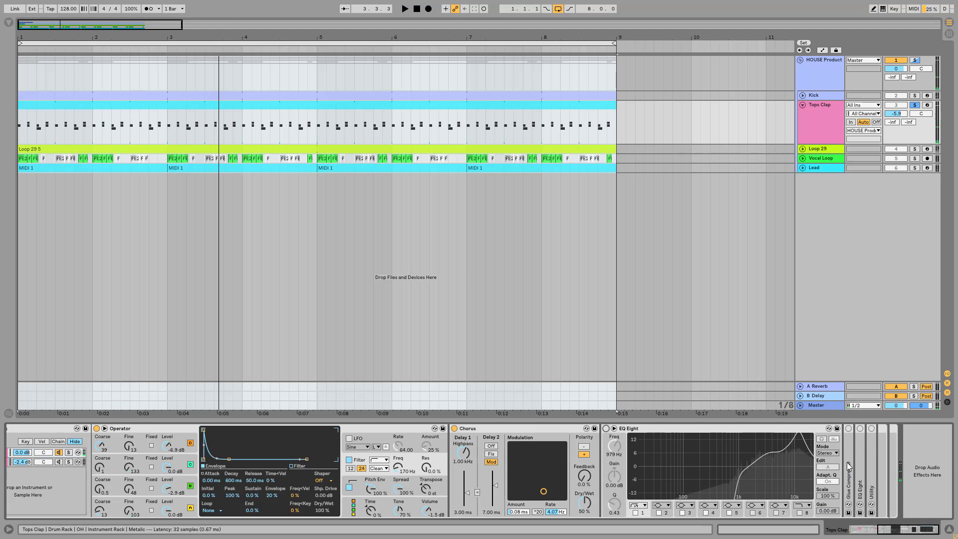
Unfold and activate the Glue Compressor, re-enable the EQ Eight before it, and compare the hat with and without compression.
{"action": "double_click", "coordinate": [846, 462]}
{"action": "left_click_drag", "start_coordinate": [893, 531], "coordinate": [908, 531]}
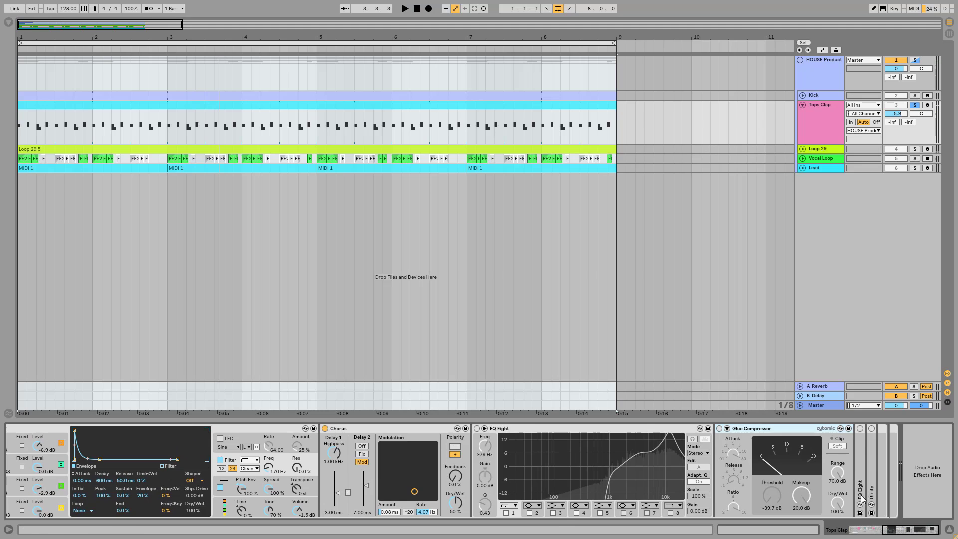
{"action": "left_click", "coordinate": [720, 429]}
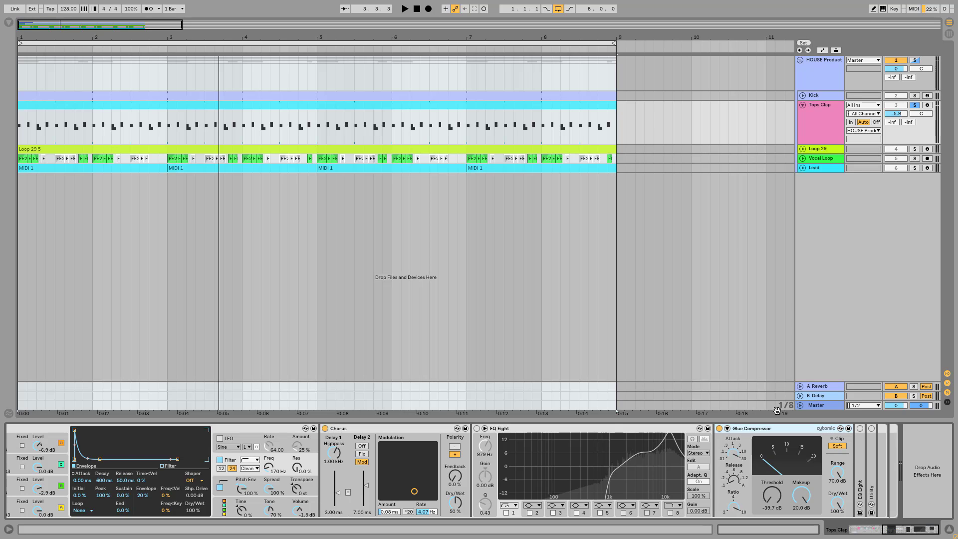
{"action": "key", "text": "space"}
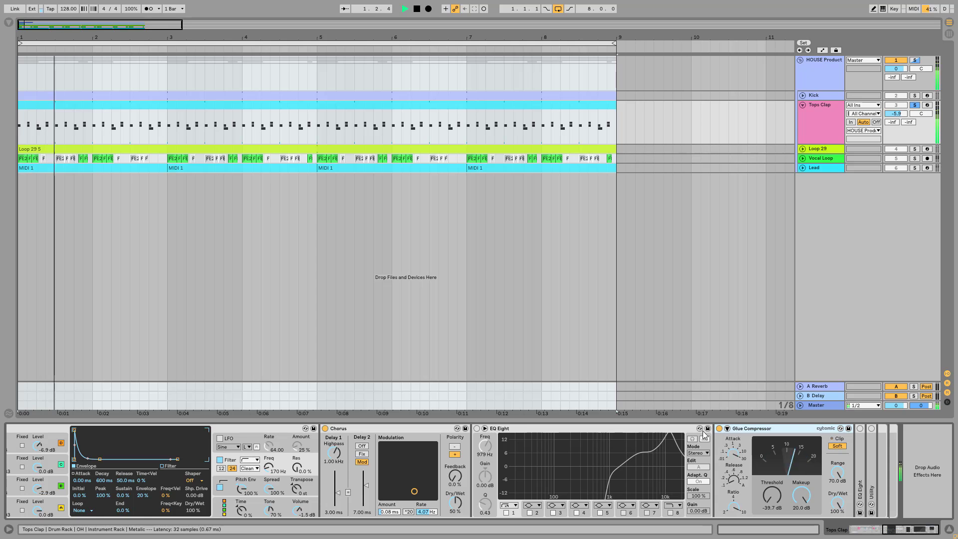
{"action": "left_click", "coordinate": [477, 428]}
{"action": "left_click", "coordinate": [719, 428]}
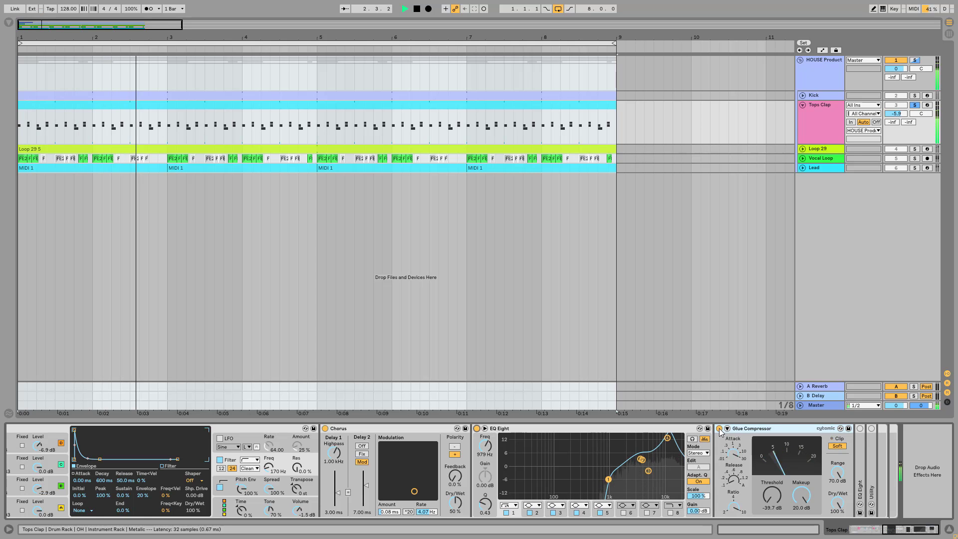
{"action": "left_click", "coordinate": [720, 428]}
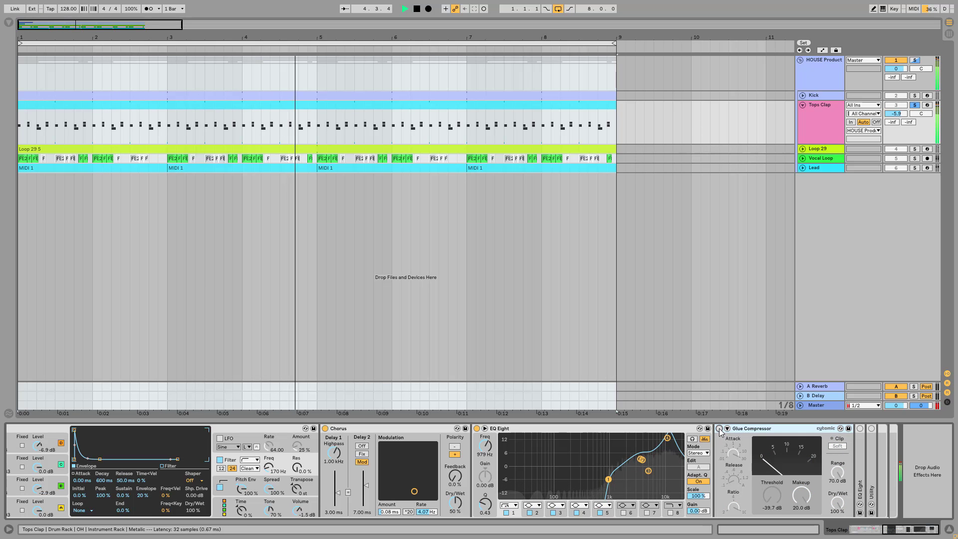
Set band 1 of the first EQ Eight to 1000 Hz with a Q of 0.49, and stop playback.
{"action": "mouse_move", "coordinate": [608, 479]}
{"action": "left_mouse_down"}
{"action": "mouse_move", "coordinate": [579, 474]}
{"action": "mouse_move", "coordinate": [609, 478]}
{"action": "left_mouse_up"}
{"action": "key", "text": "space"}
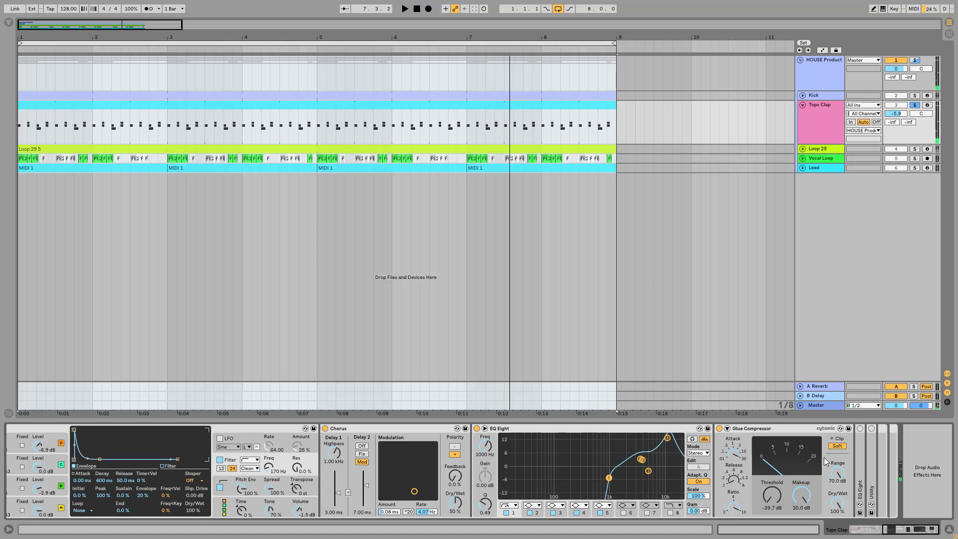
Unfold the second EQ Eight after the Glue Compressor, select its band 3 and audition the hat.
{"action": "double_click", "coordinate": [858, 456]}
{"action": "left_click", "coordinate": [897, 533]}
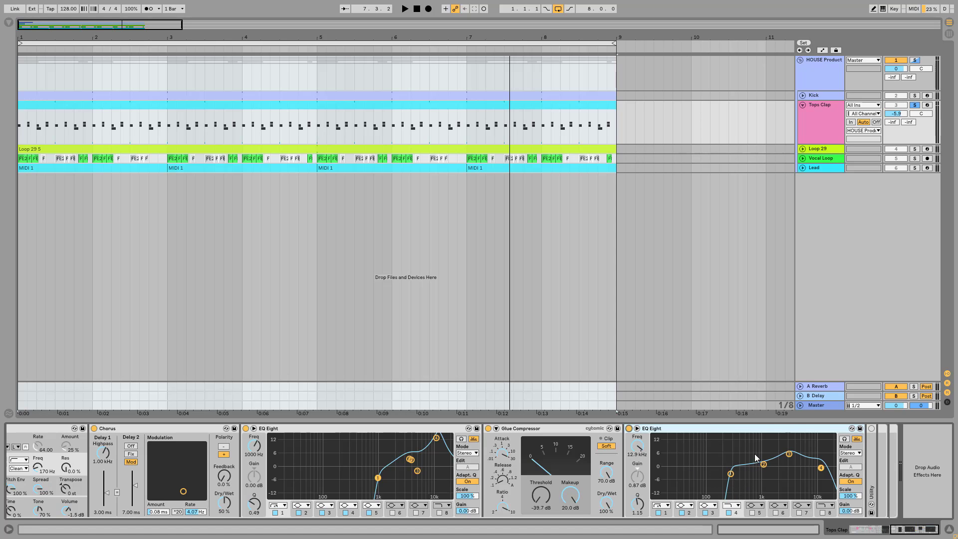
{"action": "left_click", "coordinate": [787, 454]}
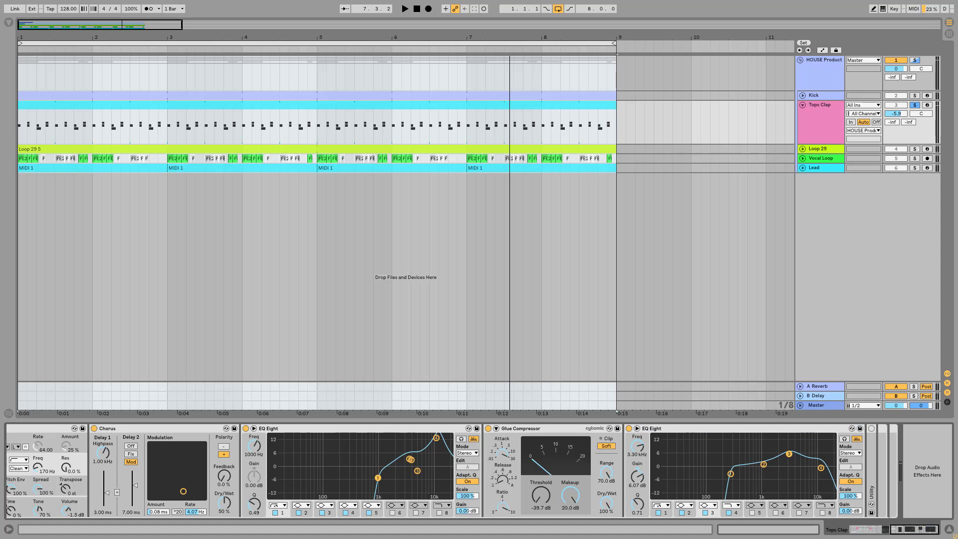
{"action": "key", "text": "space"}
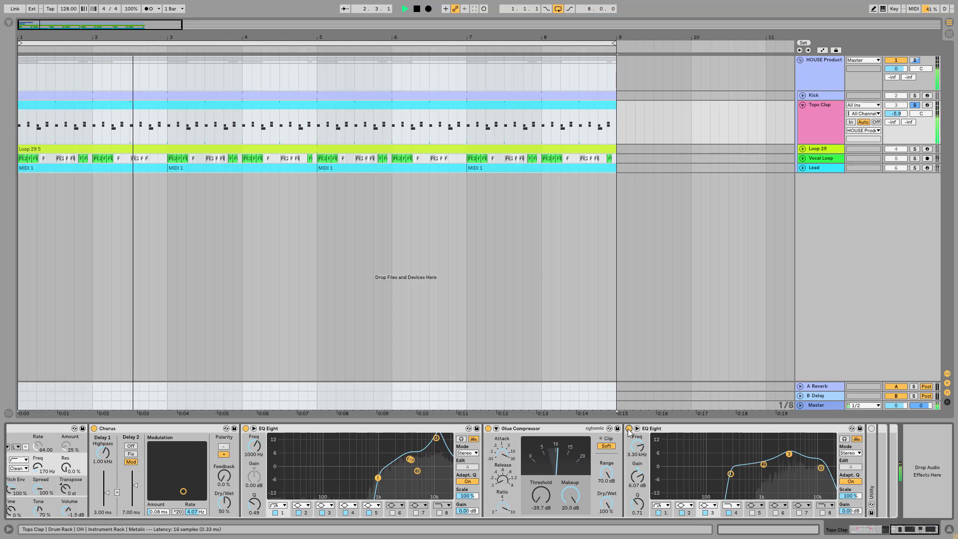
{"action": "key", "text": "space"}
Point out the two EQ Eights and compare the playing hat with the second one bypassed and active.
{"action": "left_click", "coordinate": [710, 429]}
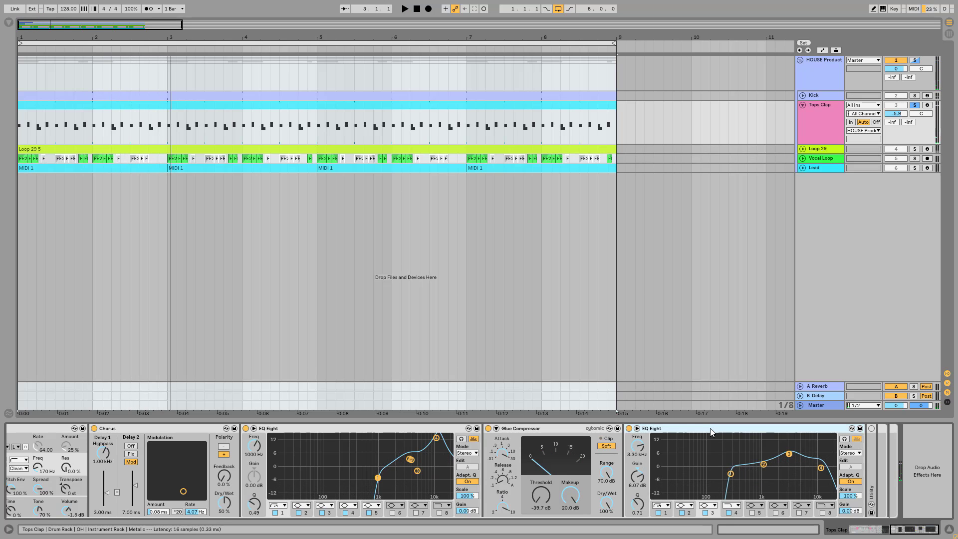
{"action": "left_click", "coordinate": [365, 430]}
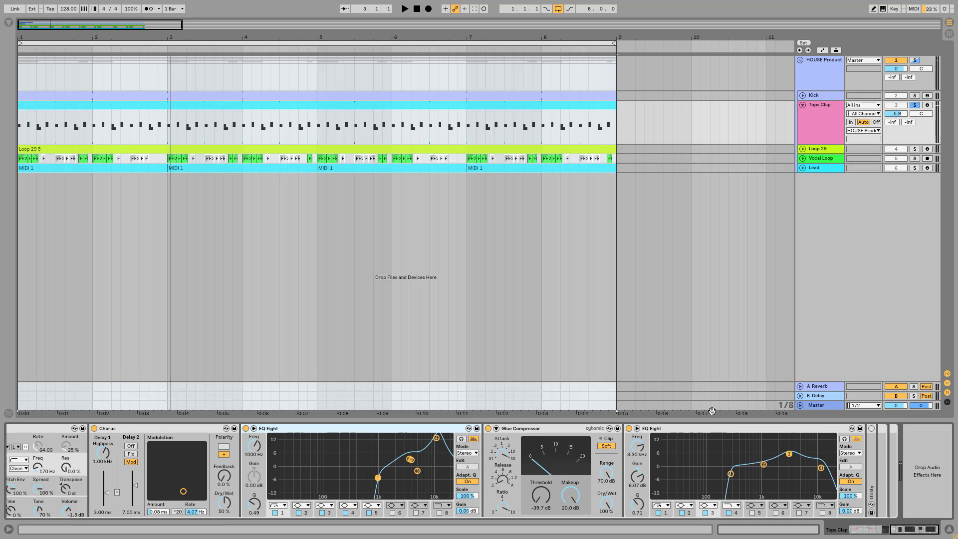
{"action": "left_click", "coordinate": [717, 429]}
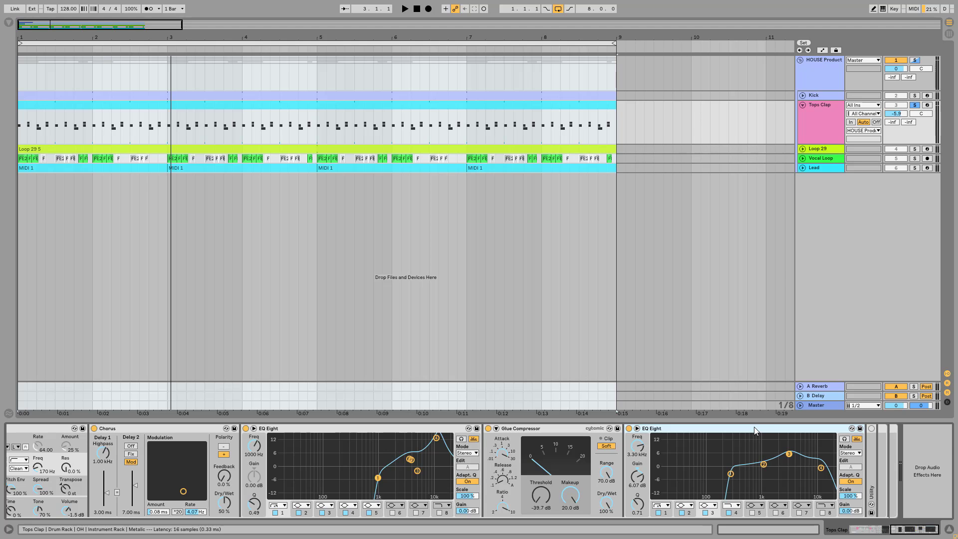
{"action": "key", "text": "space"}
{"action": "left_click", "coordinate": [630, 429]}
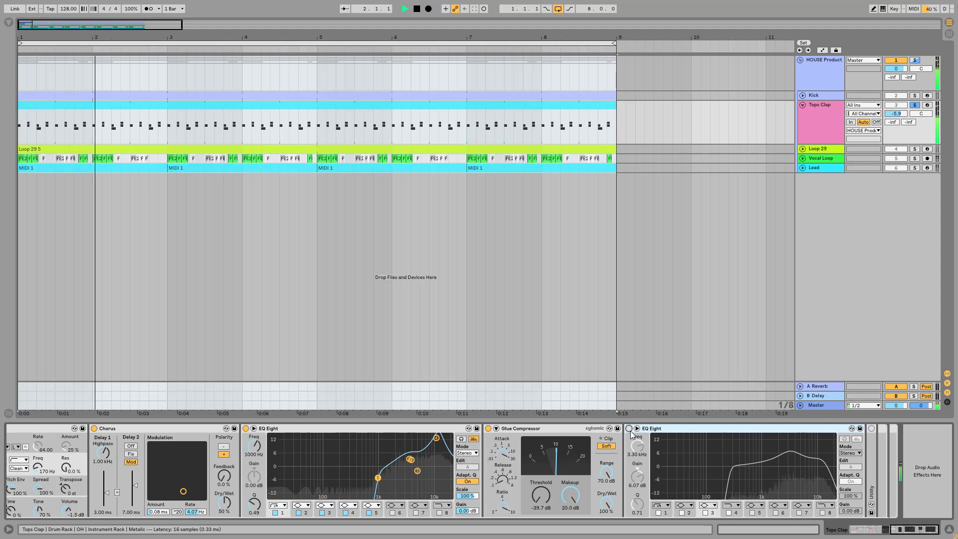
{"action": "left_click", "coordinate": [630, 429]}
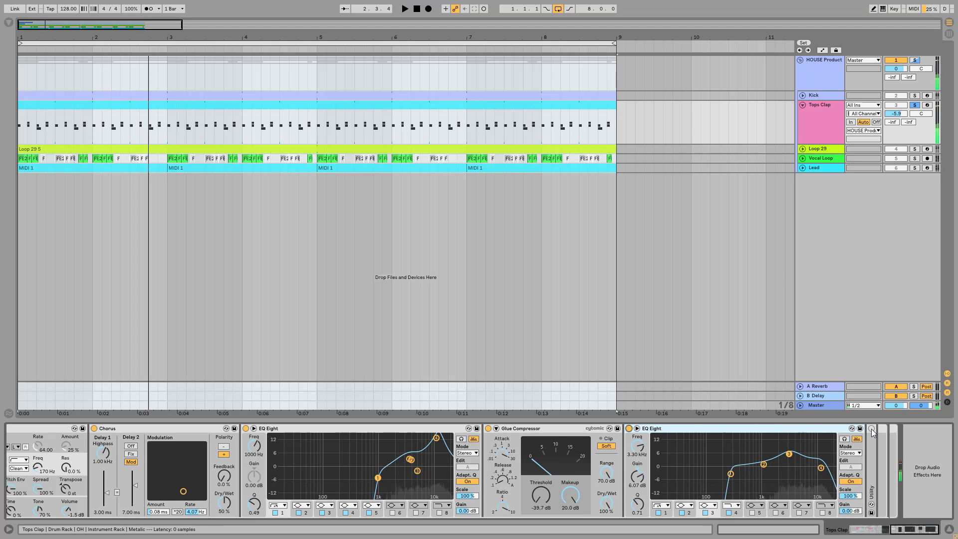
Unfold the Utility at the end of the Metalic chain and review its width and gain.
{"action": "double_click", "coordinate": [873, 454]}
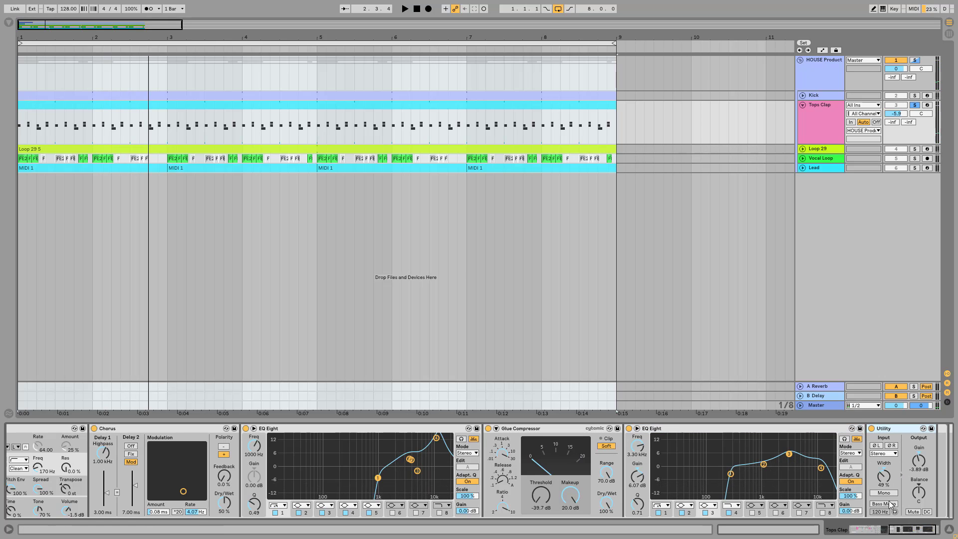
{"action": "left_click", "coordinate": [907, 533]}
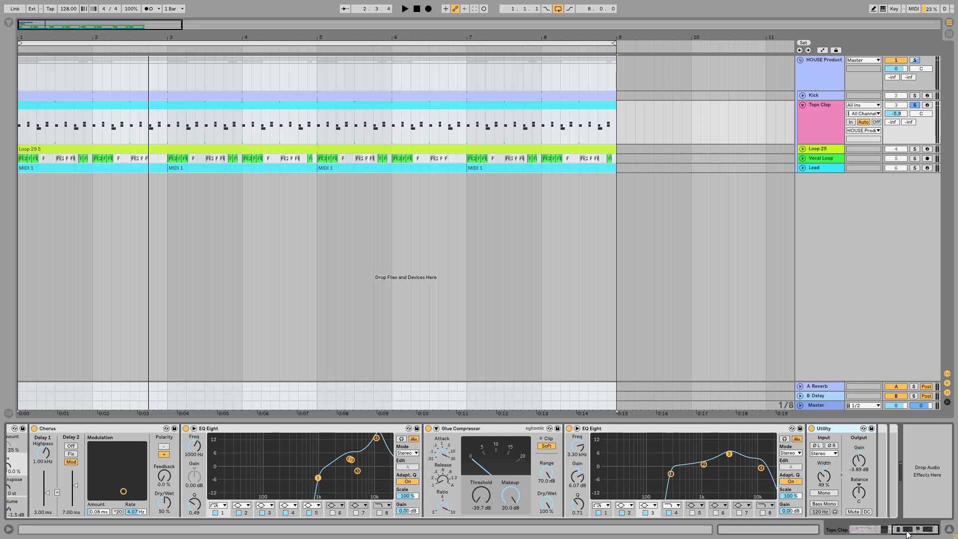
{"action": "left_click_drag", "start_coordinate": [907, 532], "coordinate": [877, 532]}
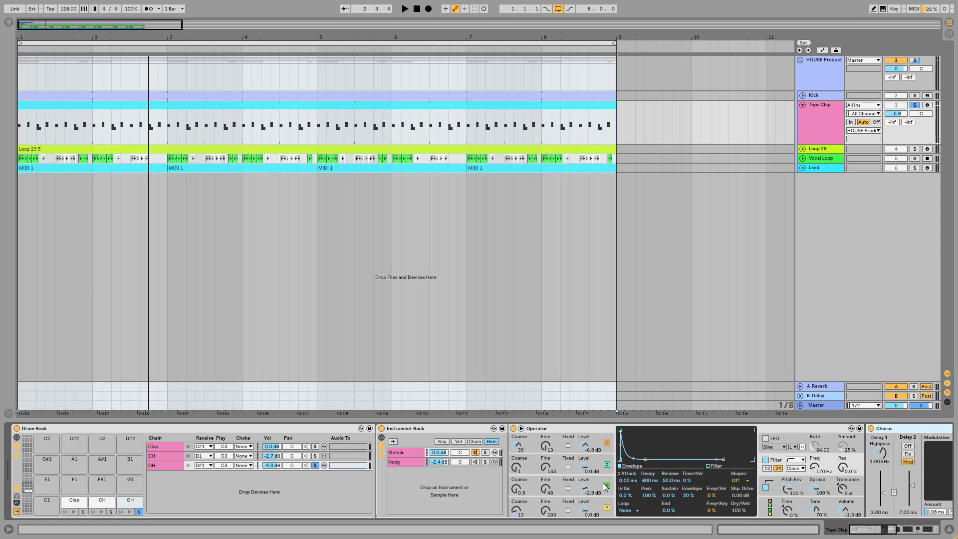
Audition the processed Metalic layer, reactivate the Noisy layer and show its Operator and EQ Eight.
{"action": "key", "text": "space"}
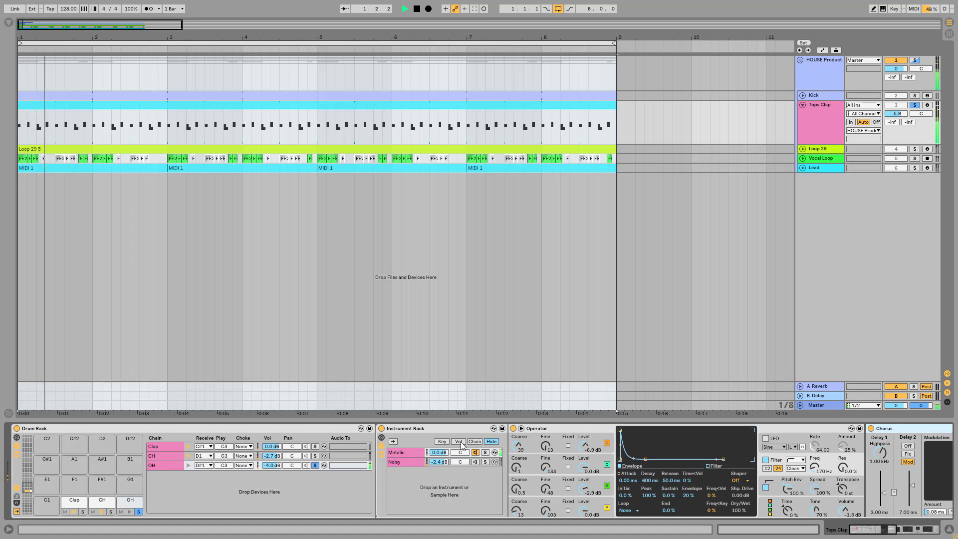
{"action": "key", "text": "space"}
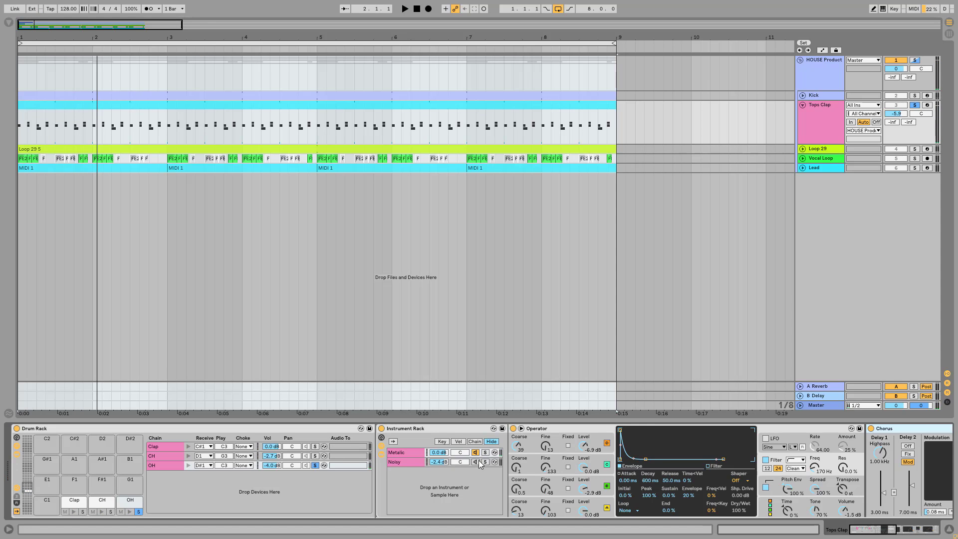
{"action": "left_click", "coordinate": [477, 462]}
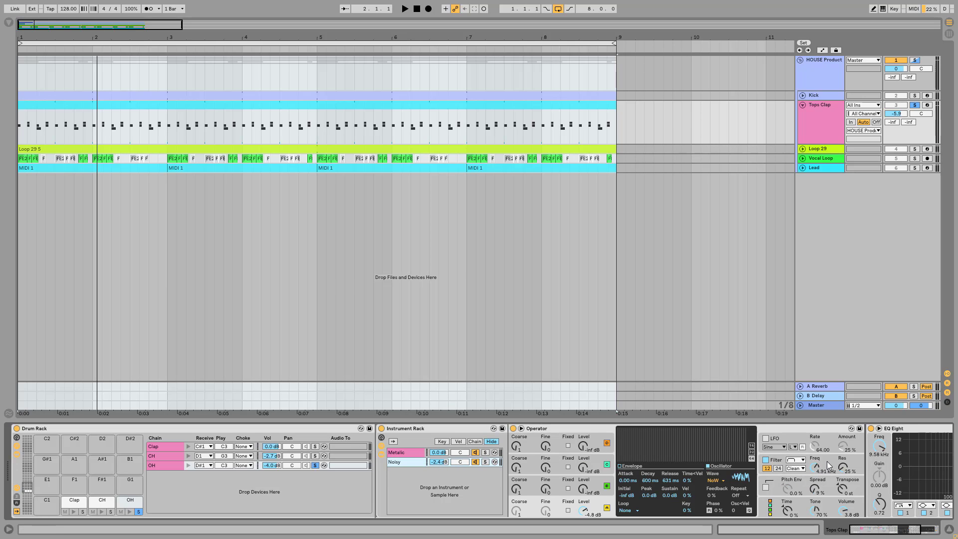
{"action": "left_click_drag", "start_coordinate": [884, 532], "coordinate": [861, 528]}
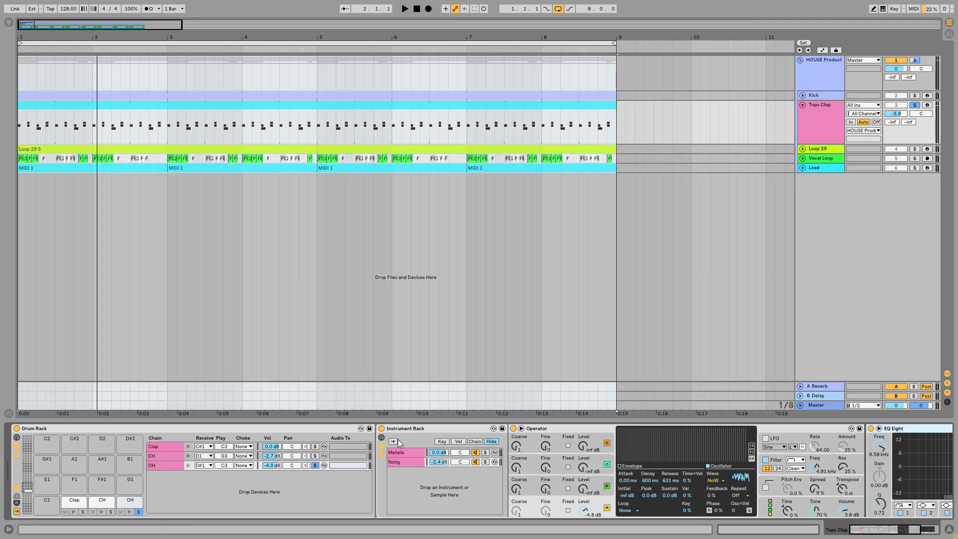
Return to the Metalic layer and review its full effects chain from Chorus to Utility.
{"action": "left_click", "coordinate": [404, 453]}
{"action": "left_click_drag", "start_coordinate": [877, 532], "coordinate": [946, 528]}
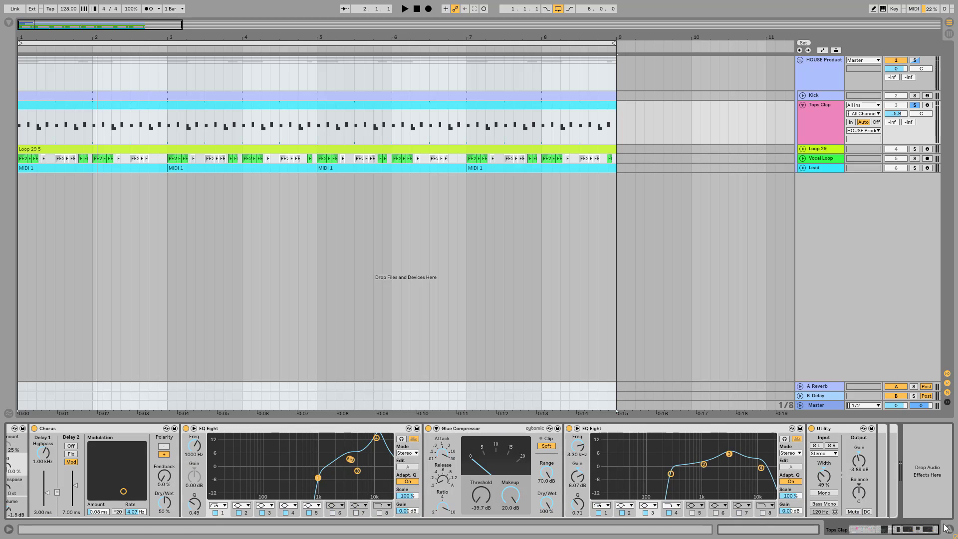
{"action": "left_click", "coordinate": [593, 432]}
{"action": "left_click", "coordinate": [730, 456]}
{"action": "left_click_drag", "start_coordinate": [919, 531], "coordinate": [758, 524]}
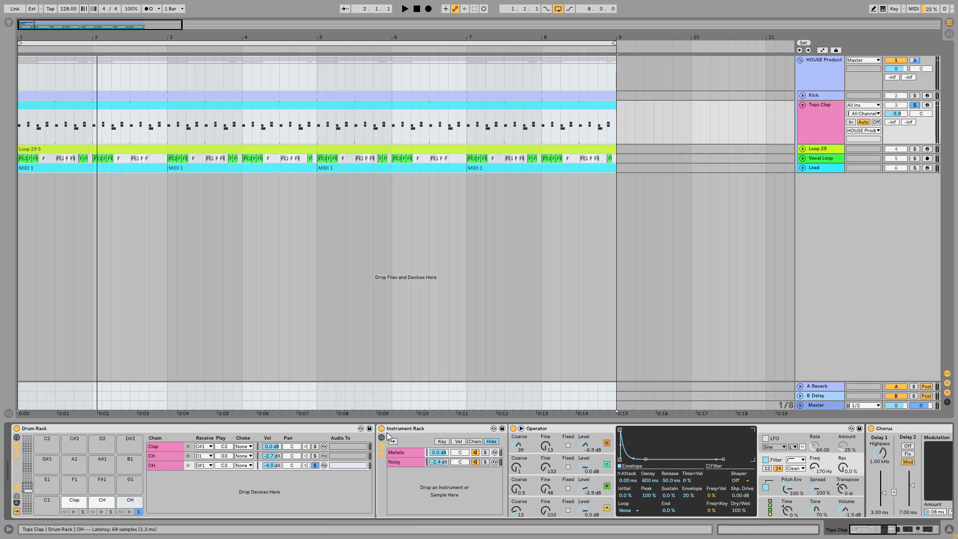
Show the Noisy layer's Operator with its filter envelope, and audition the open hi-hat.
{"action": "left_click", "coordinate": [408, 465]}
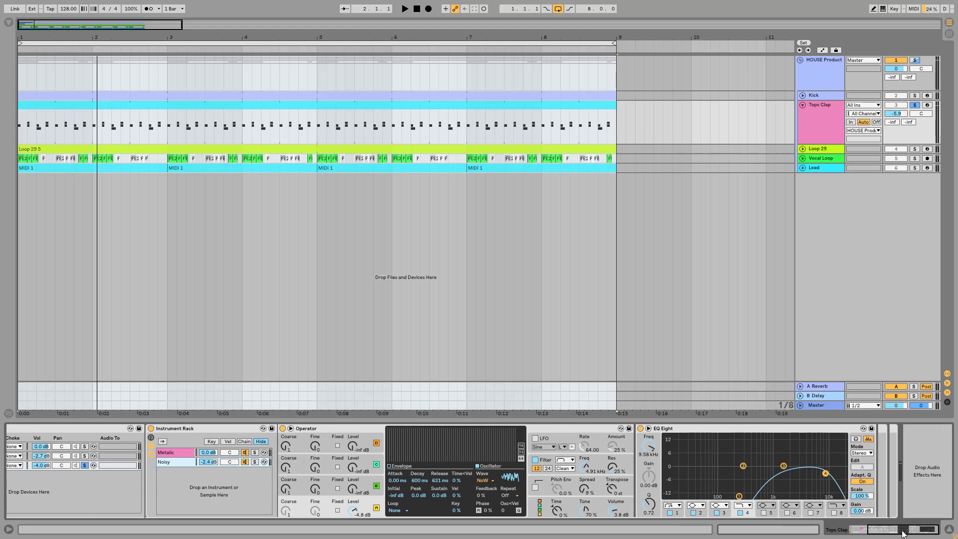
{"action": "left_click", "coordinate": [588, 471]}
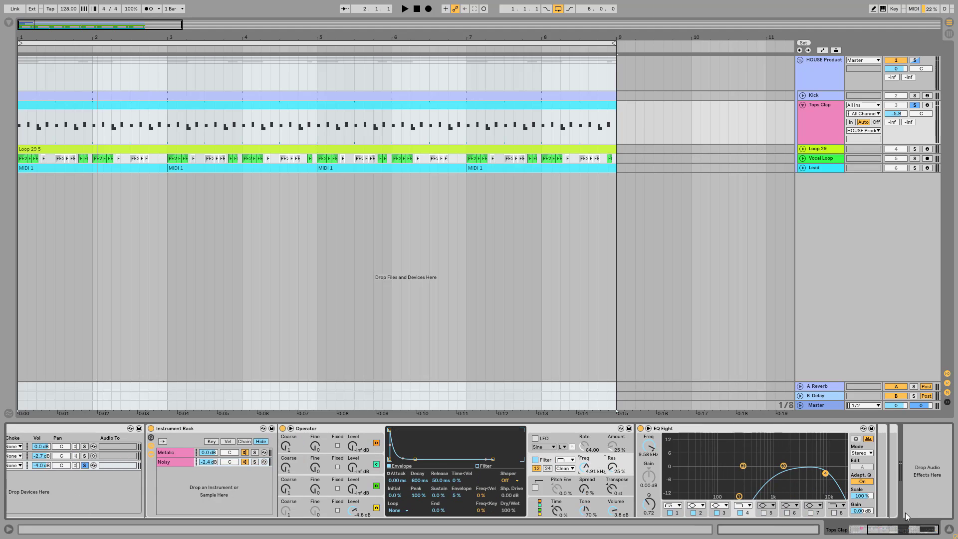
{"action": "key", "text": "space"}
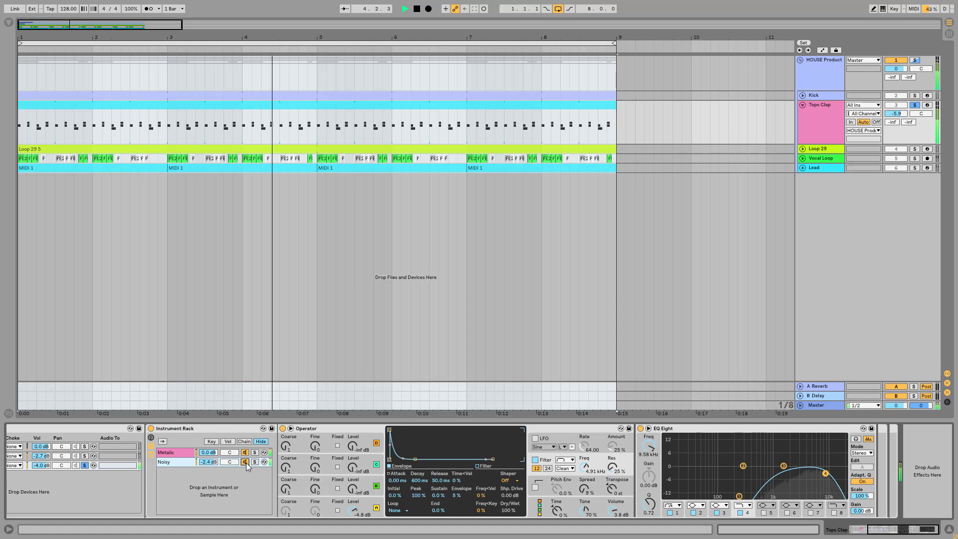
{"action": "key", "text": "space"}
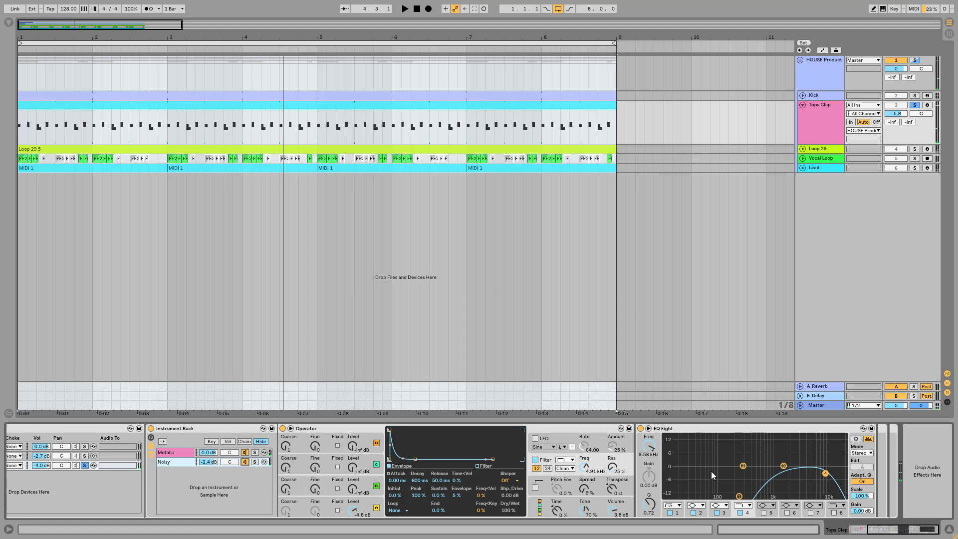
Unsolo the OH chain and review the devices of the CH and Clap pads, including the clap's second Operator chain, before returning to OH.
{"action": "left_click_drag", "start_coordinate": [904, 532], "coordinate": [873, 533]}
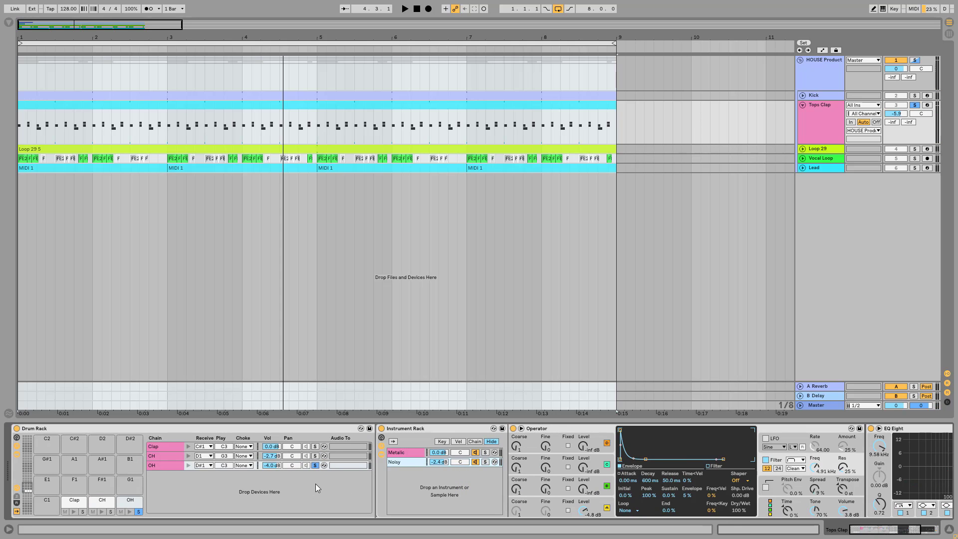
{"action": "left_click", "coordinate": [315, 465]}
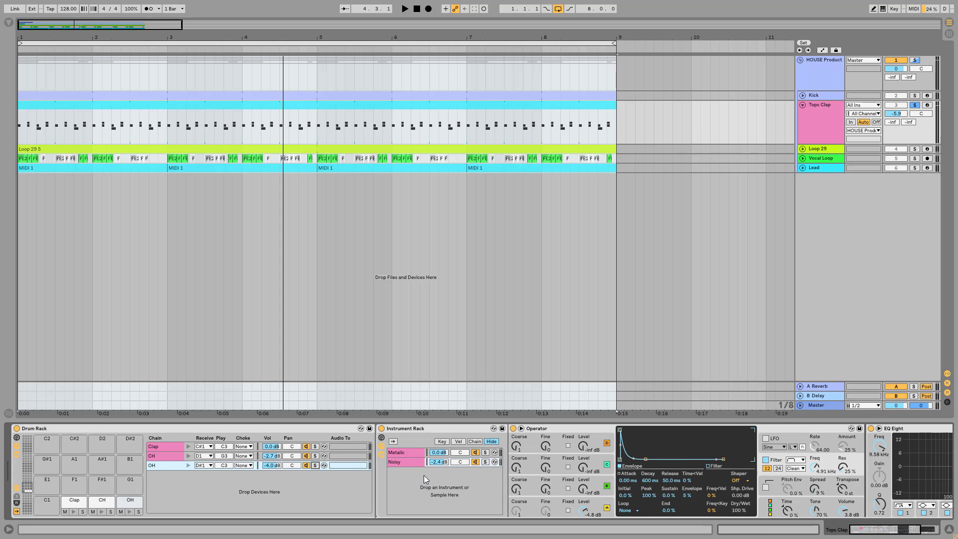
{"action": "left_click", "coordinate": [104, 501]}
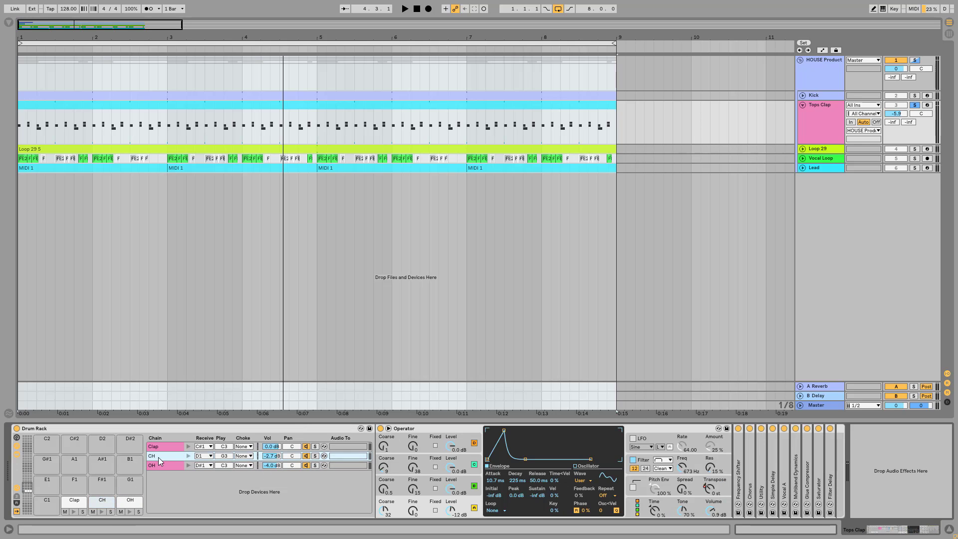
{"action": "left_click", "coordinate": [71, 502]}
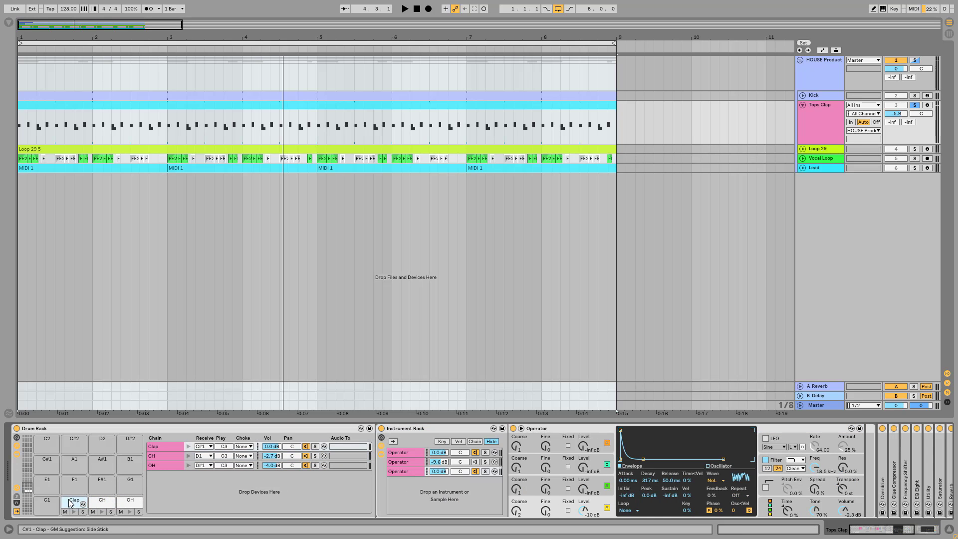
{"action": "left_click", "coordinate": [405, 462]}
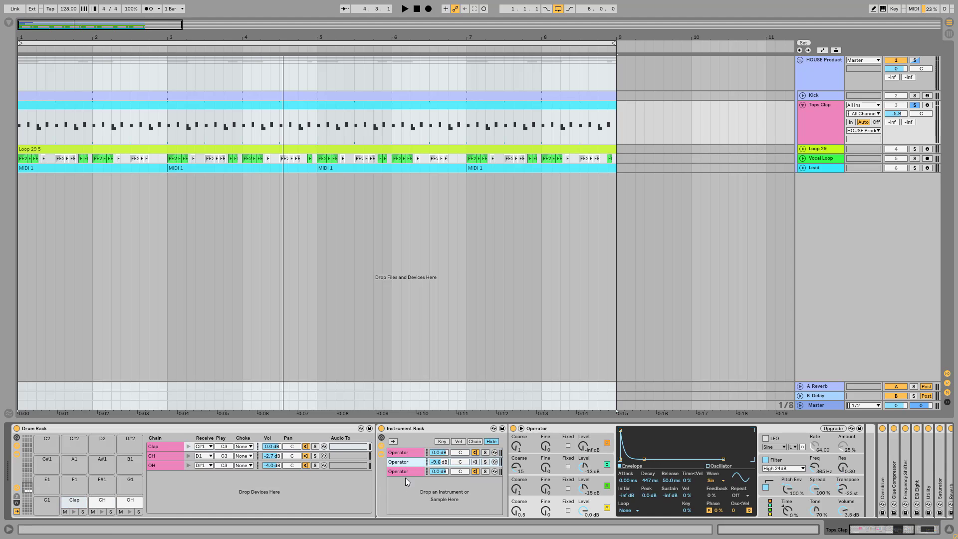
{"action": "left_click", "coordinate": [127, 501]}
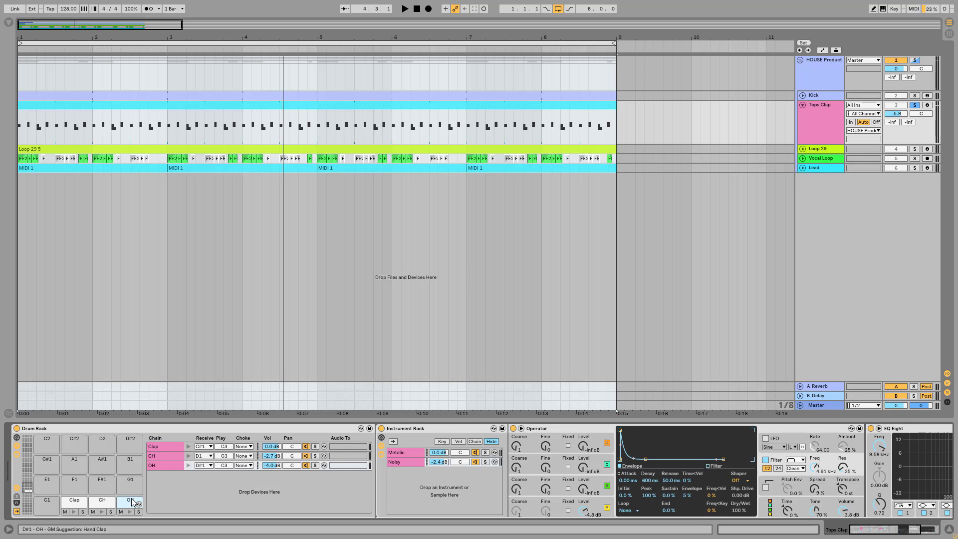
Take the Tops Clap track out of solo and play the full arrangement, selecting the open hi-hat's Noisy layer during playback.
{"action": "left_click", "coordinate": [208, 432]}
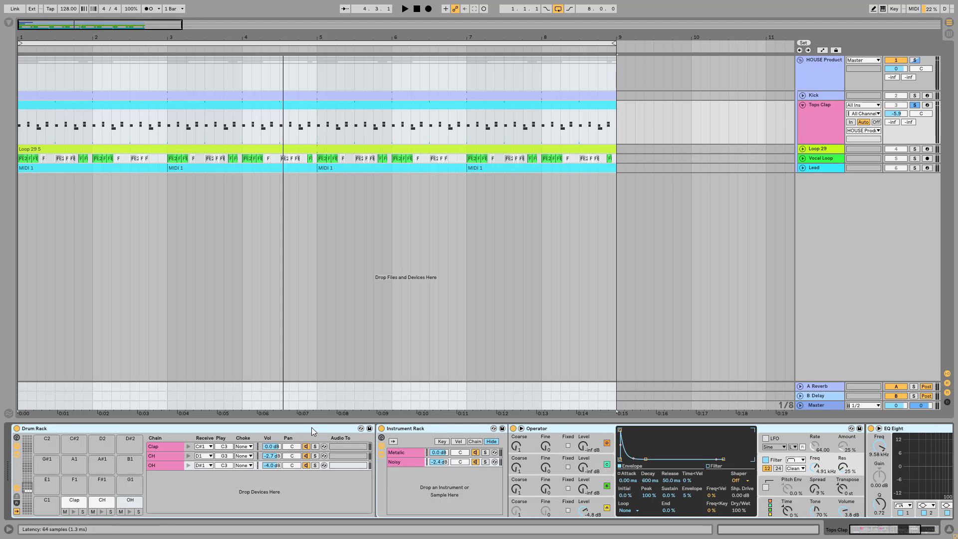
{"action": "left_click", "coordinate": [824, 106]}
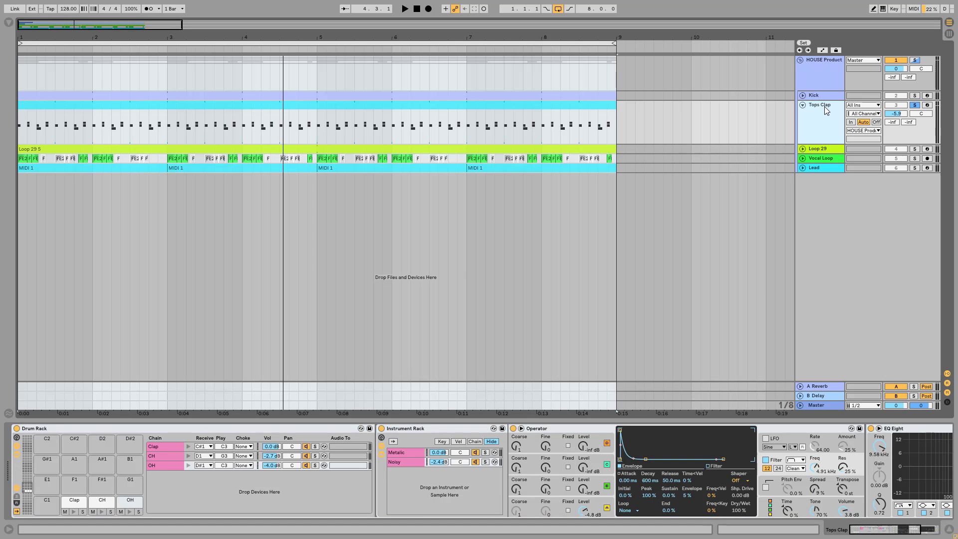
{"action": "key", "text": "space"}
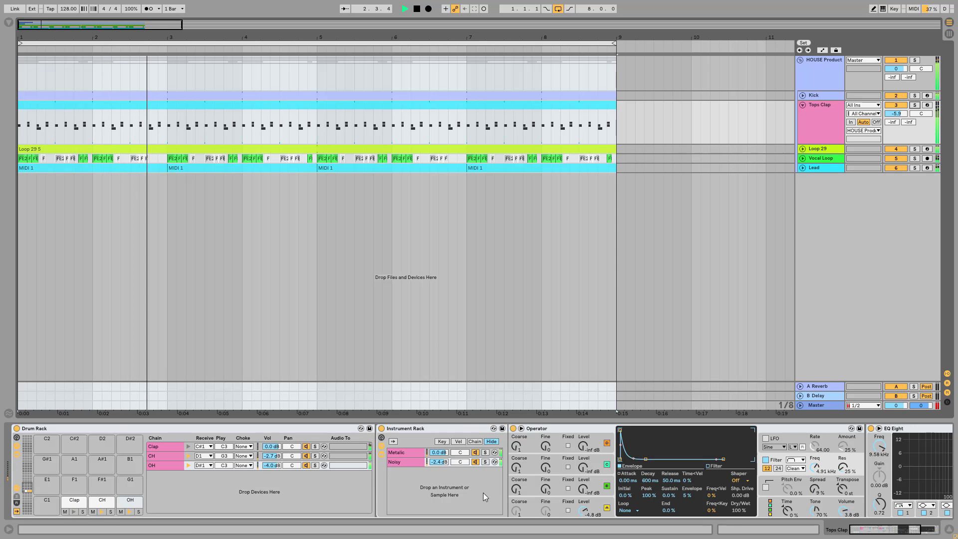
{"action": "left_click", "coordinate": [476, 462]}
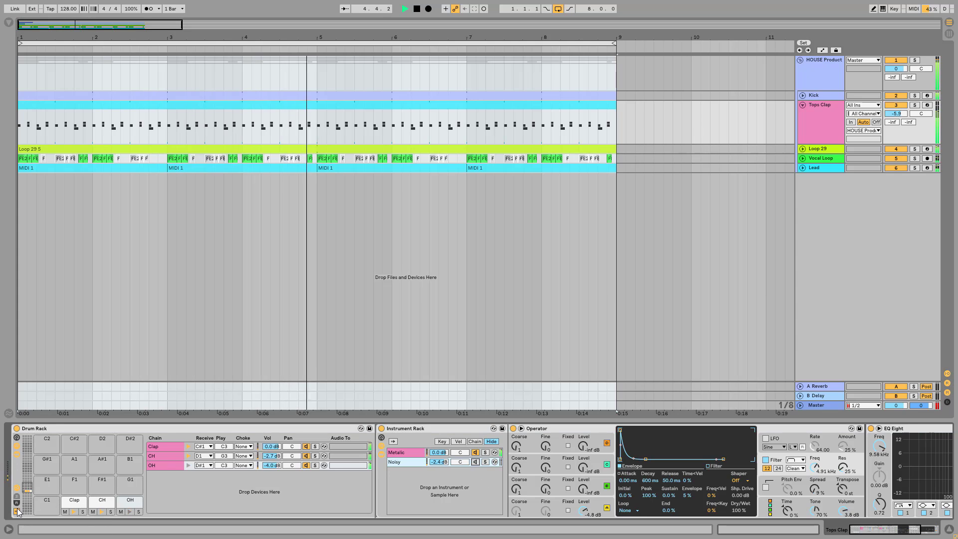
Collapse the Drum Rack to its pads by hiding the chain list and devices, and select the Tops Clap track.
{"action": "left_click", "coordinate": [16, 455]}
{"action": "left_click", "coordinate": [16, 445]}
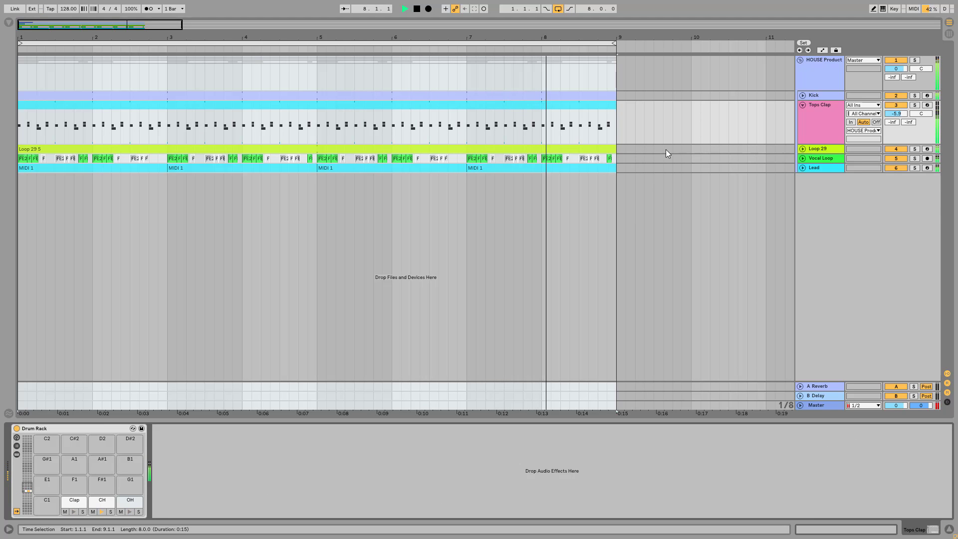
{"action": "left_click", "coordinate": [822, 108]}
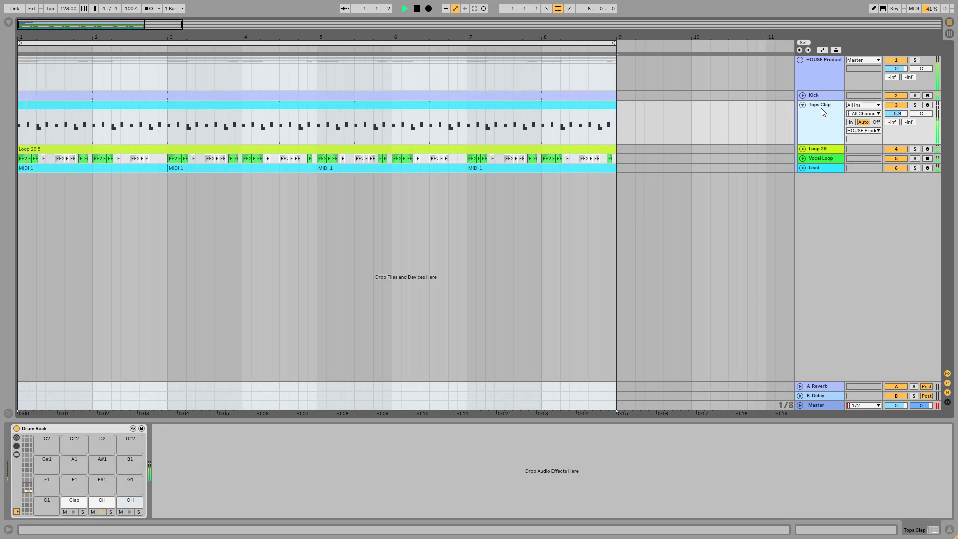